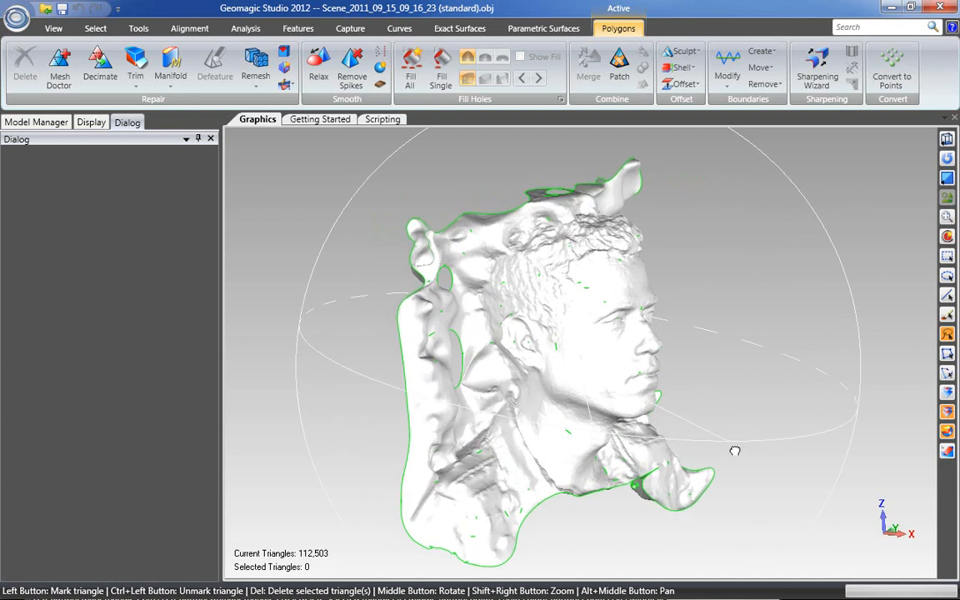
Select a freehand patch of triangles around the tip of the nose and delete it from the mesh
scroll(707, 443, "up", 2)
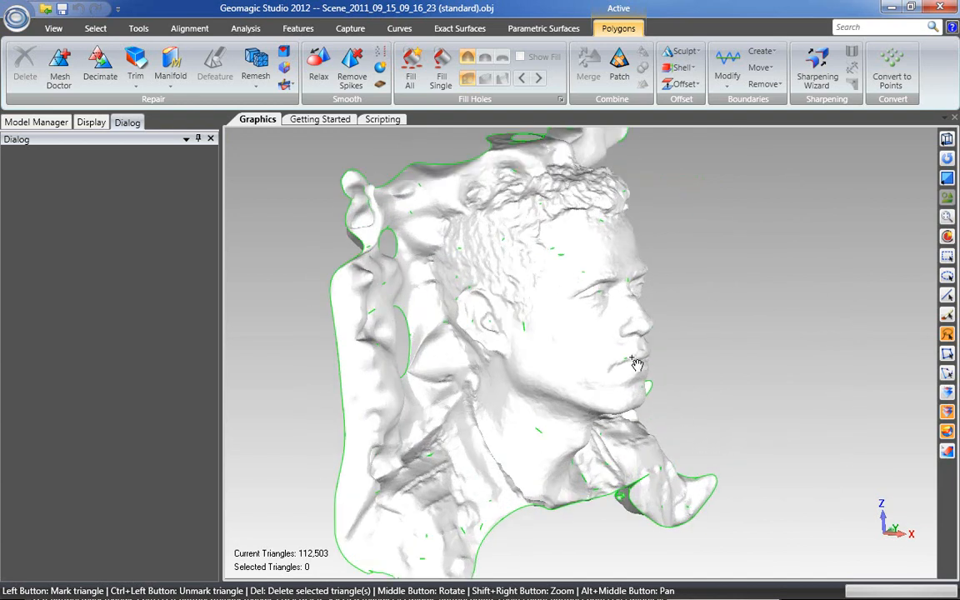
scroll(629, 331, "up", 4)
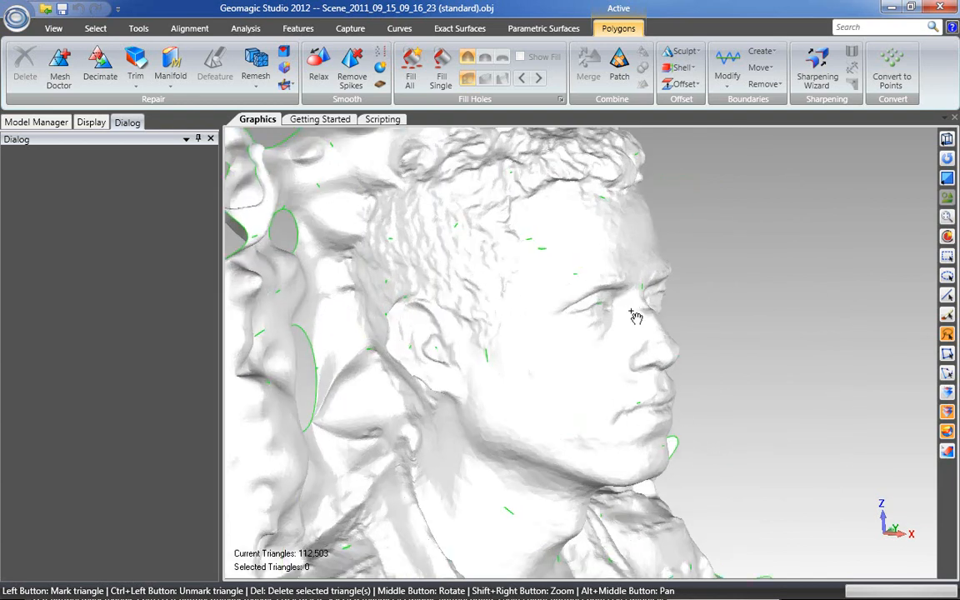
middle_click_drag(657, 381, 802, 321)
middle_click_drag(697, 356, 597, 407)
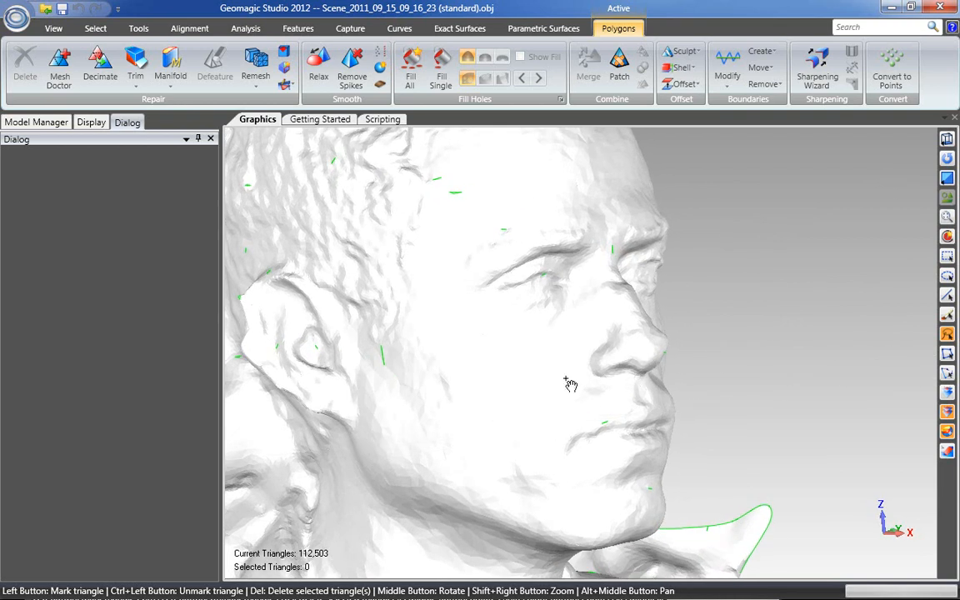
middle_click_drag(620, 352, 620, 352)
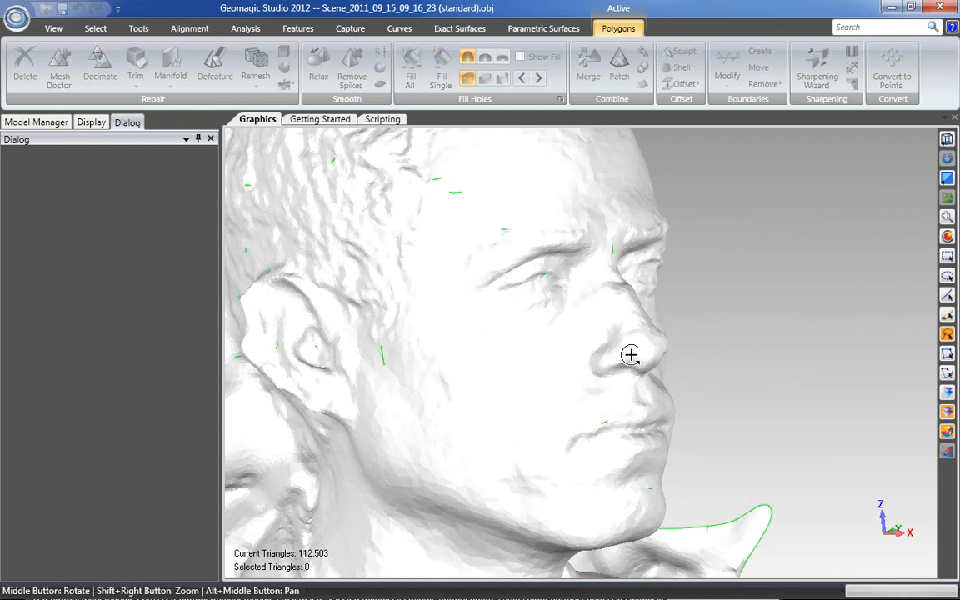
scroll(653, 342, "up", 5)
middle_click_drag(639, 342, 812, 307)
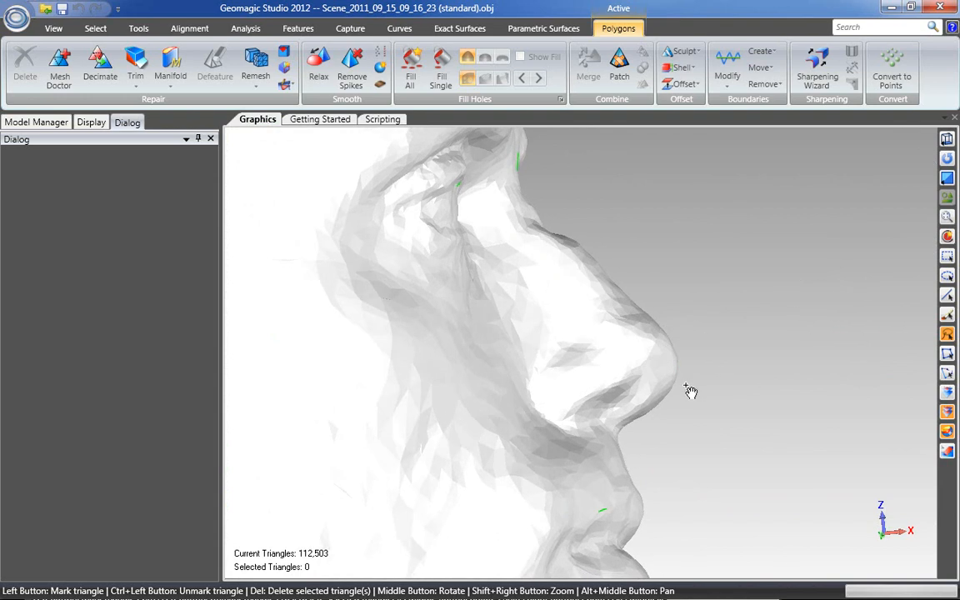
mouse_move(684, 388)
left_mouse_down()
mouse_move(645, 381)
mouse_move(636, 332)
mouse_move(669, 313)
mouse_move(700, 345)
left_mouse_up()
middle_click_drag(700, 375, 386, 428)
key("Delete")
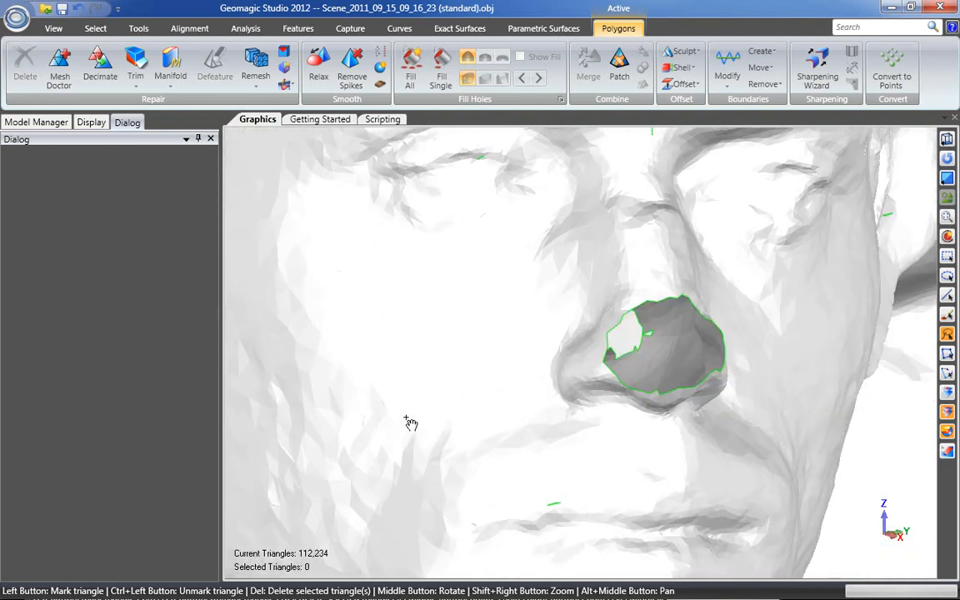
Try a Flat fill on the nose-tip hole with Fill Single, examine its profile, and undo the fill
middle_click_drag(552, 408, 734, 393)
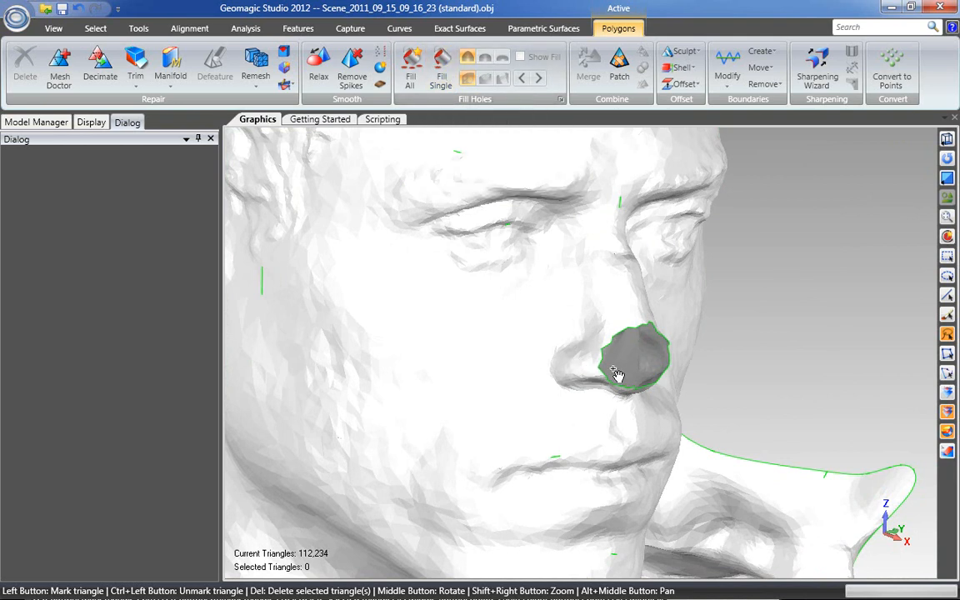
middle_click_drag(629, 378, 623, 395)
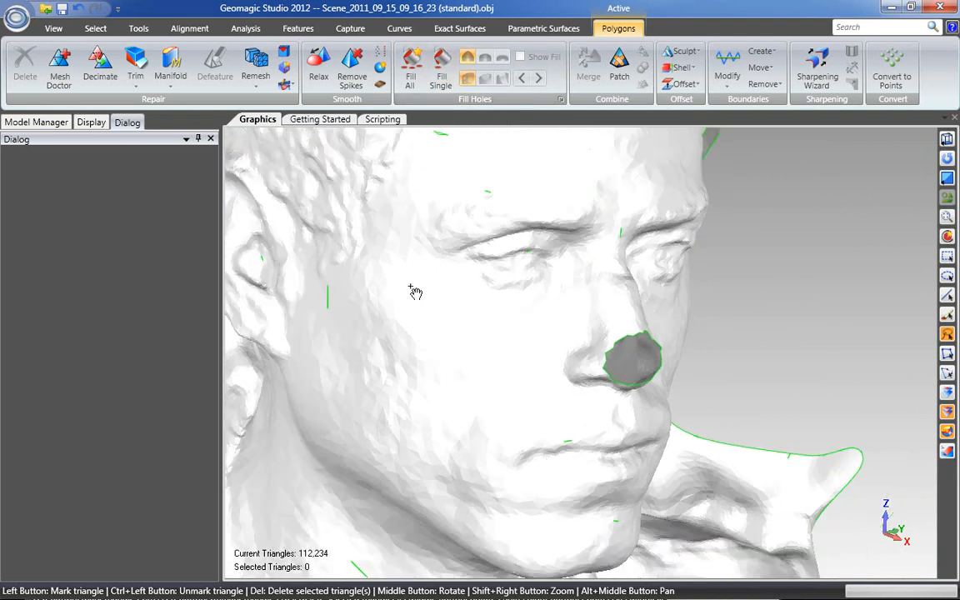
scroll(642, 354, "up", 5)
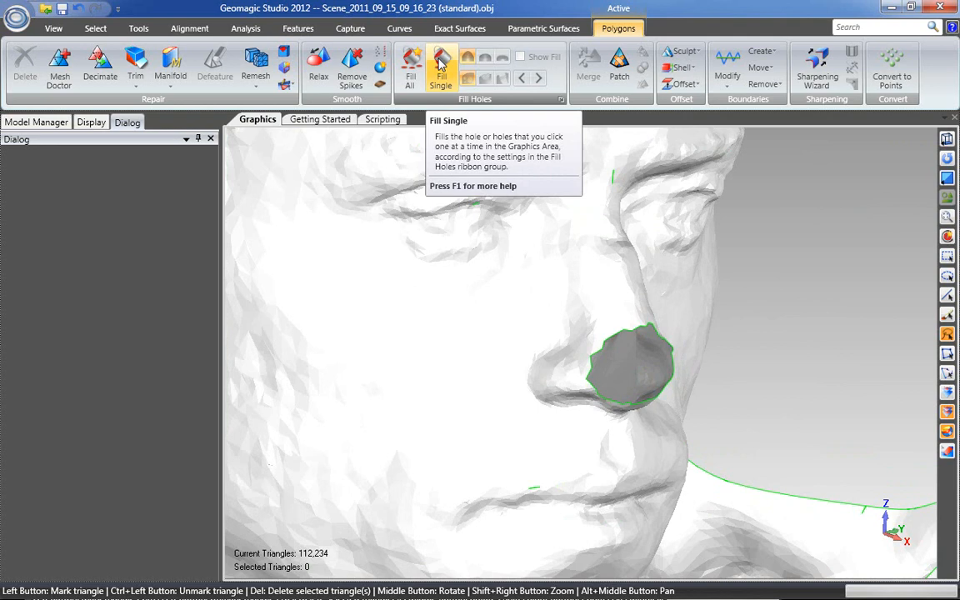
left_click(442, 65)
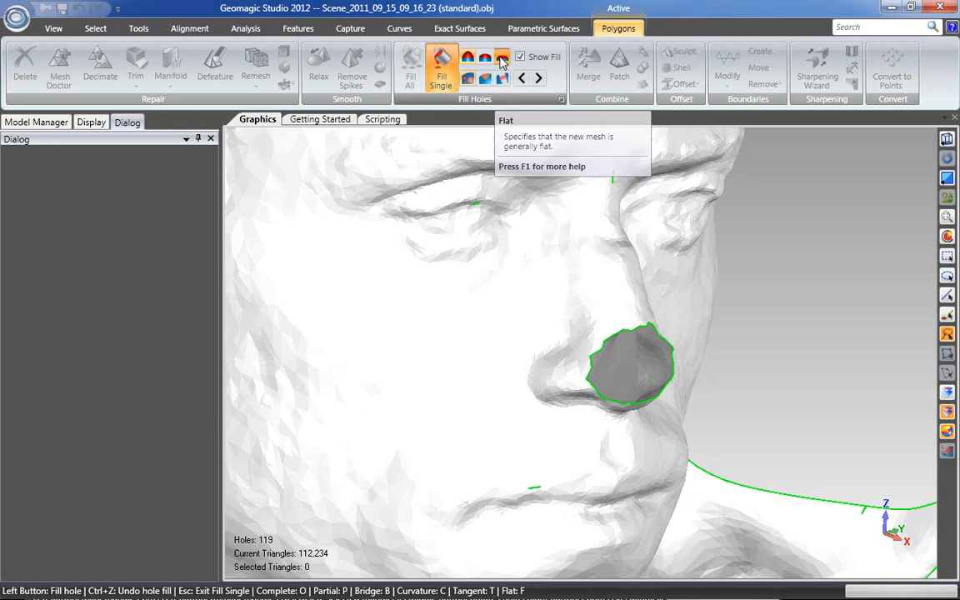
left_click(627, 335)
mouse_move(627, 335)
middle_mouse_down()
mouse_move(629, 377)
mouse_move(761, 364)
mouse_move(636, 386)
mouse_move(638, 336)
mouse_move(556, 367)
mouse_move(634, 349)
mouse_move(625, 343)
middle_mouse_up()
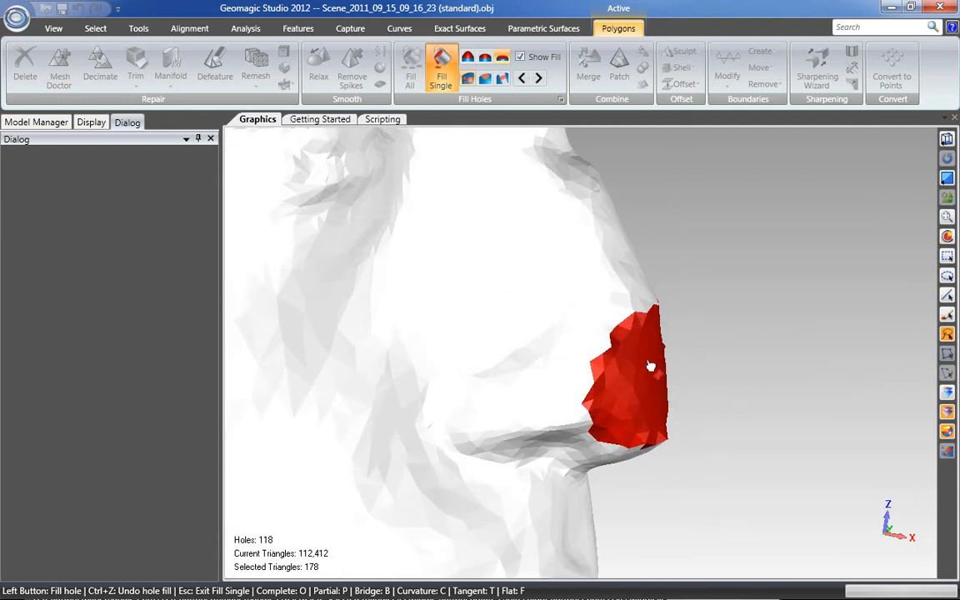
middle_click_drag(672, 360, 664, 387)
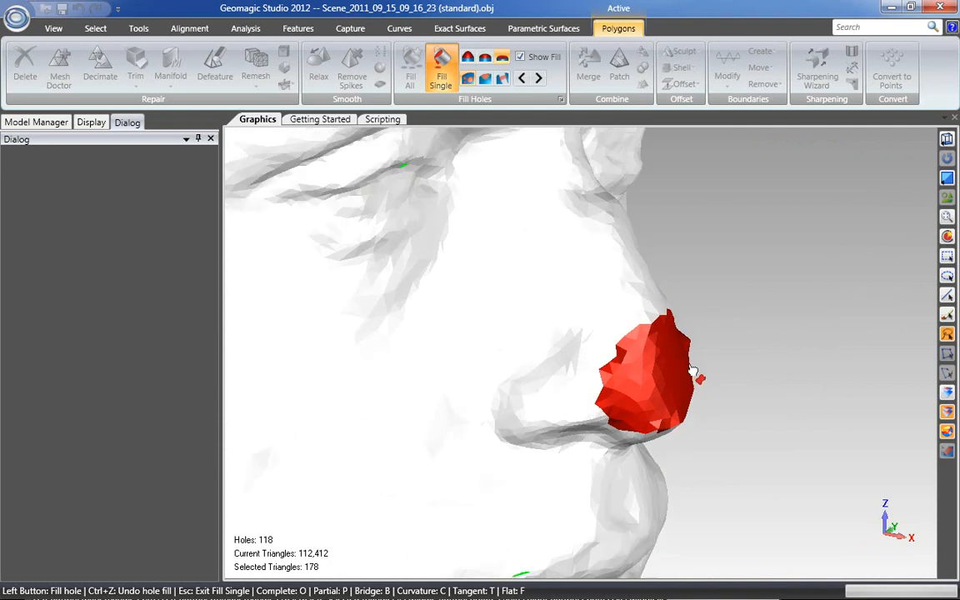
middle_click_drag(709, 435, 667, 383)
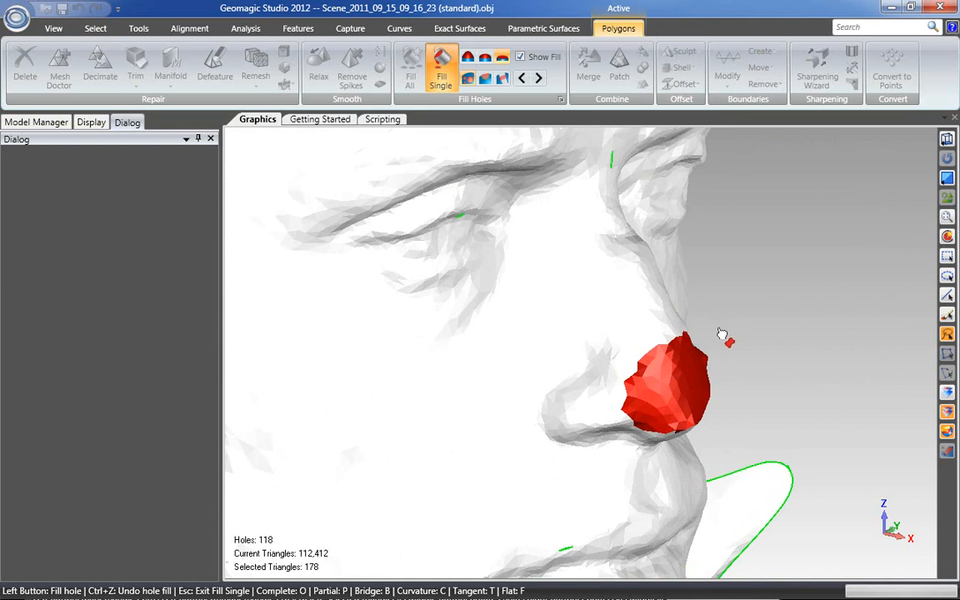
key("ctrl+z")
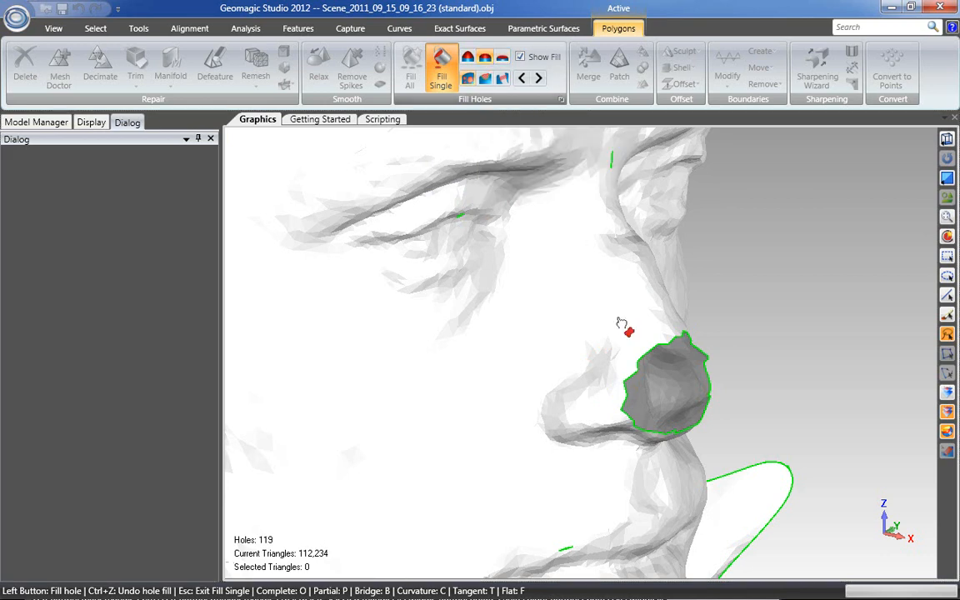
Fill the nose-tip hole with the Tangent option and examine the new patch up close
middle_click_drag(682, 382, 710, 376)
scroll(710, 376, "up", 5)
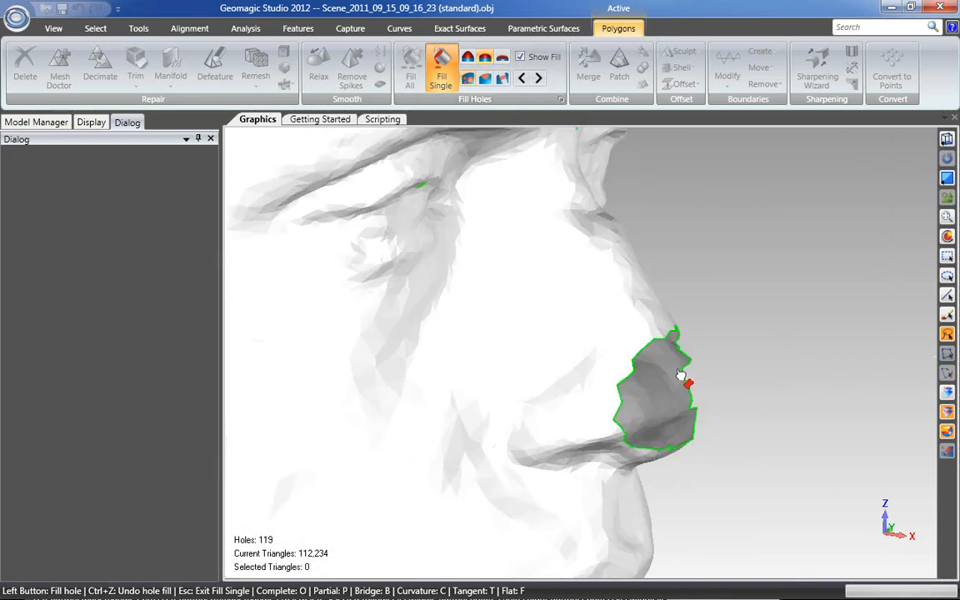
left_click(671, 325)
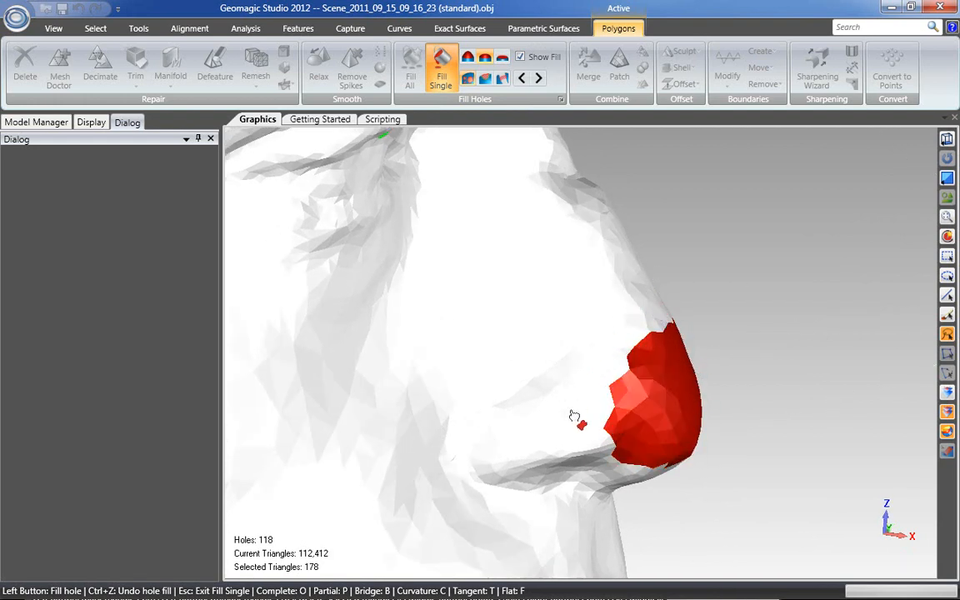
middle_click_drag(707, 318, 670, 333)
scroll(666, 326, "up", 3)
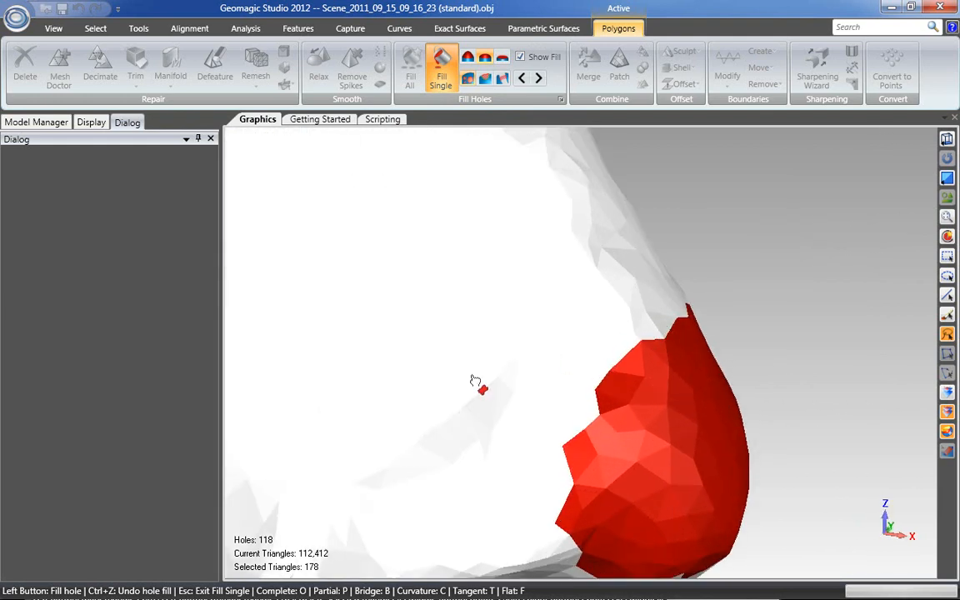
Show the mesh edges to examine how the fill's triangles meet the surrounding nose, and hide the edges again
left_click(92, 124)
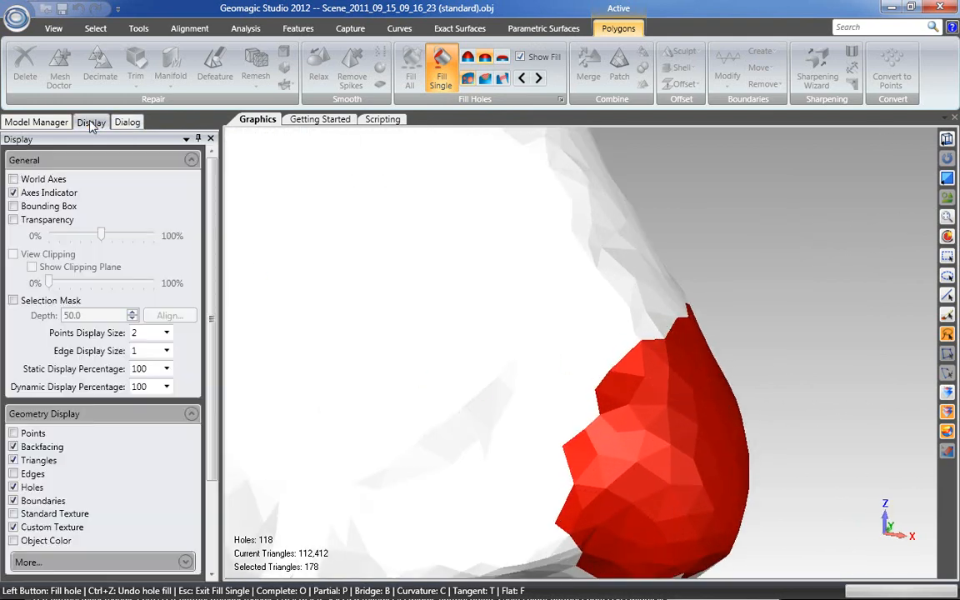
left_click(37, 474)
scroll(617, 333, "up", 3)
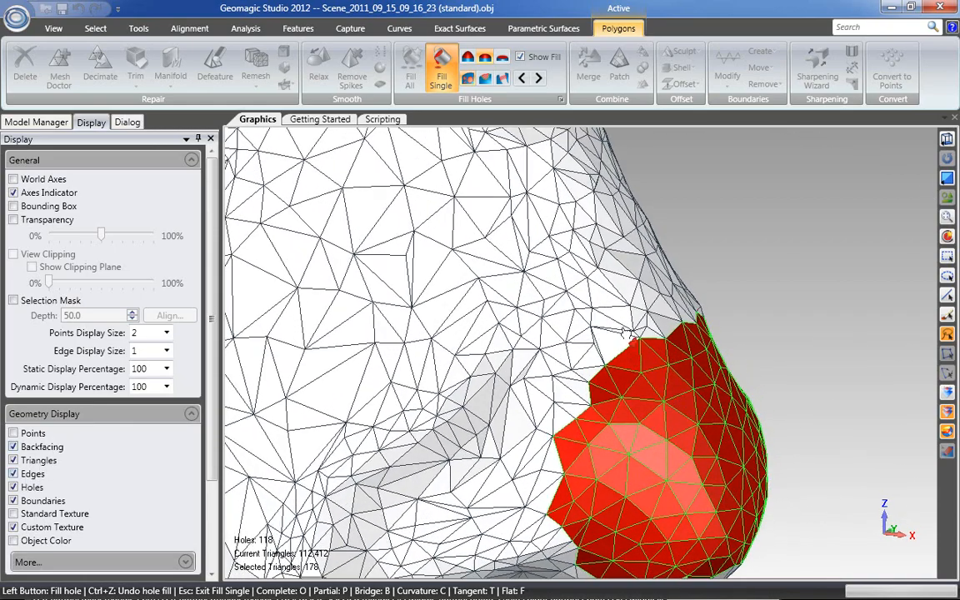
scroll(566, 310, "down", 2)
middle_click_drag(583, 390, 683, 412)
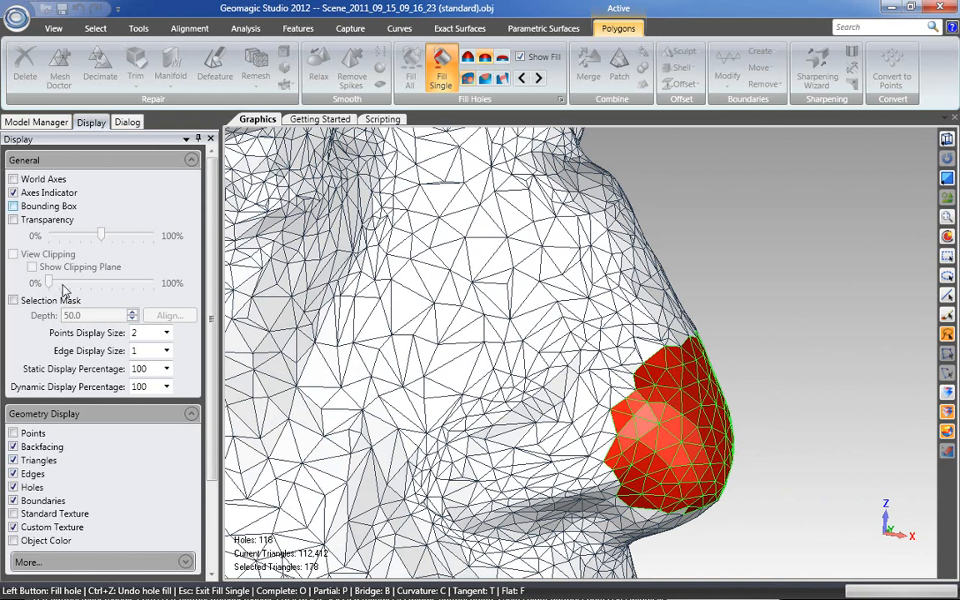
left_click(29, 474)
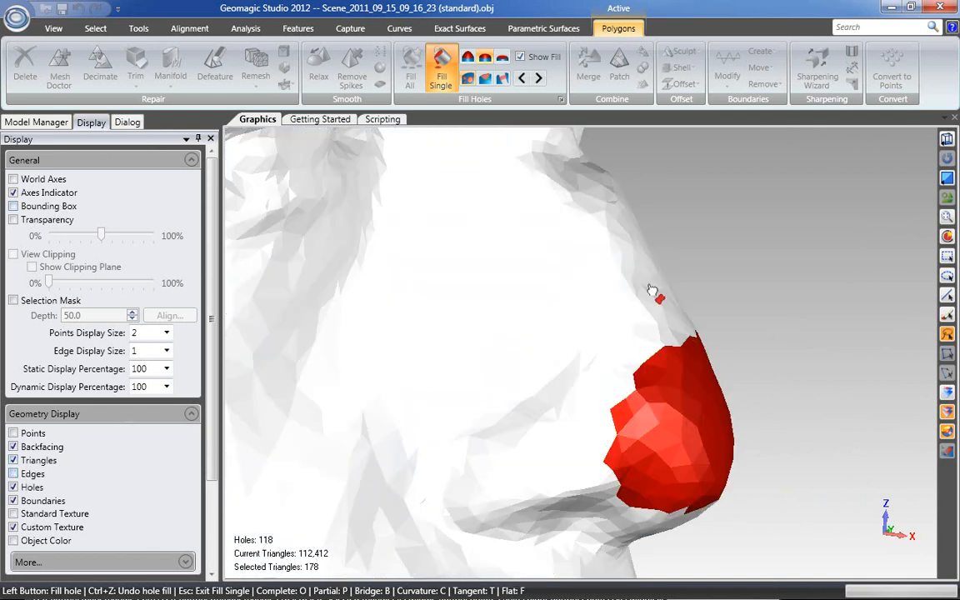
Undo the tangent fill and fill the nose-tip hole with the Curvature option instead
key("ctrl+z")
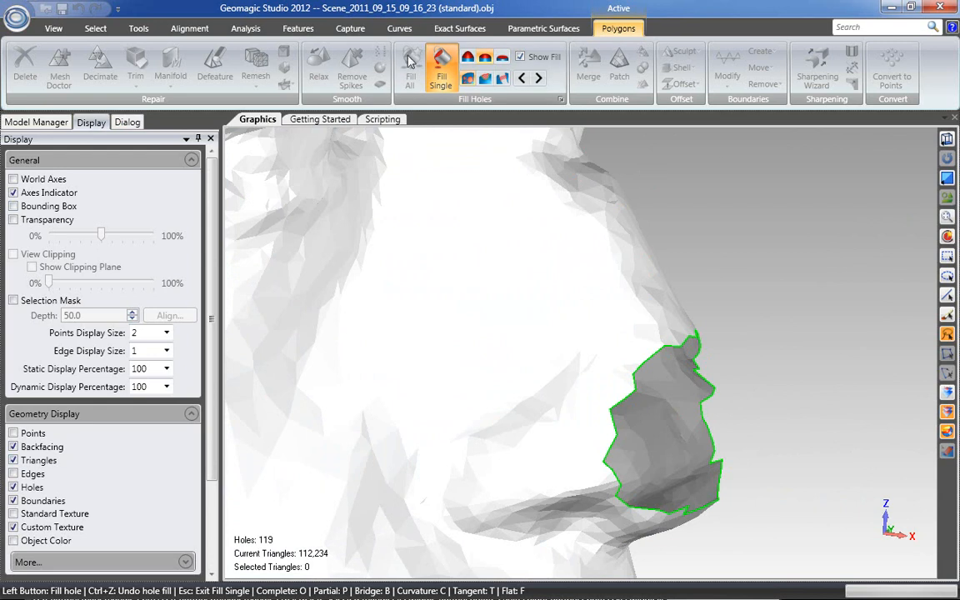
left_click(469, 62)
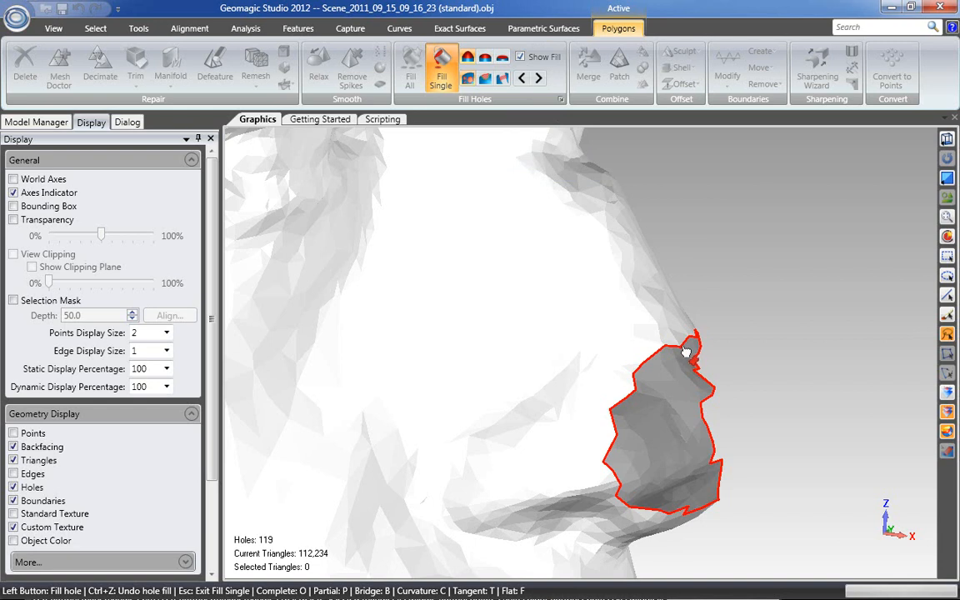
scroll(688, 399, "up", 2)
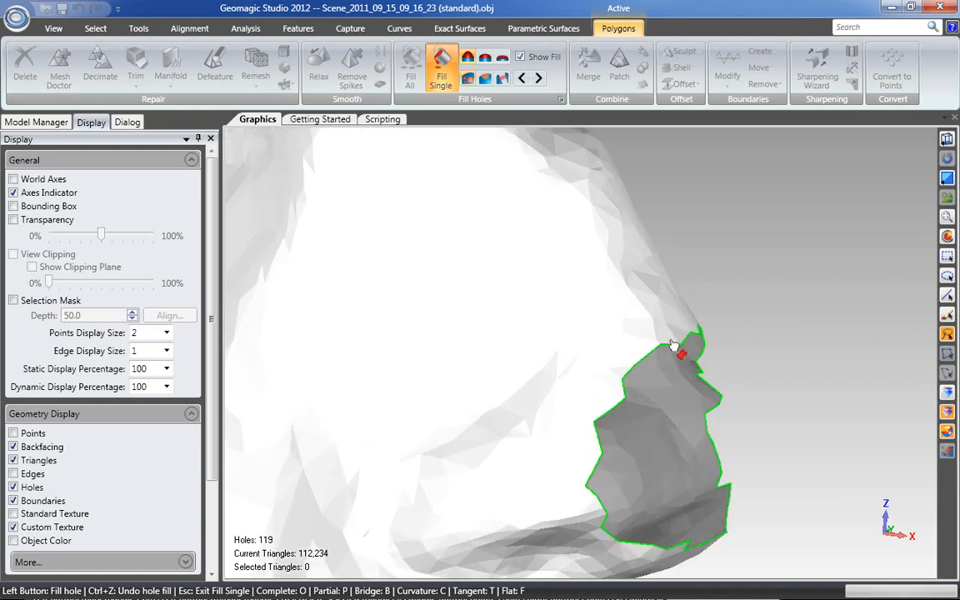
scroll(691, 260, "up", 2)
scroll(687, 256, "down", 2)
scroll(685, 358, "up", 2)
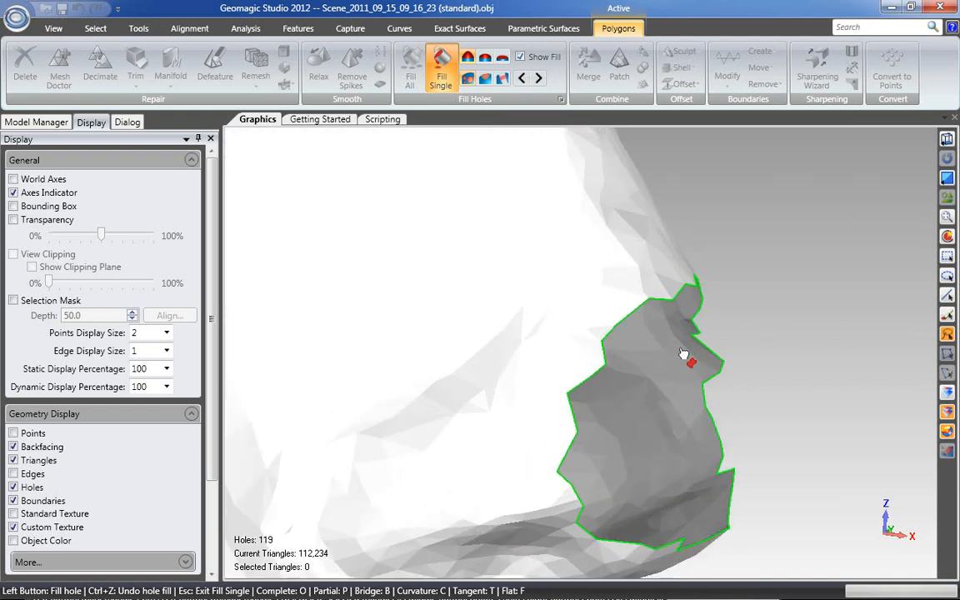
left_click(679, 301)
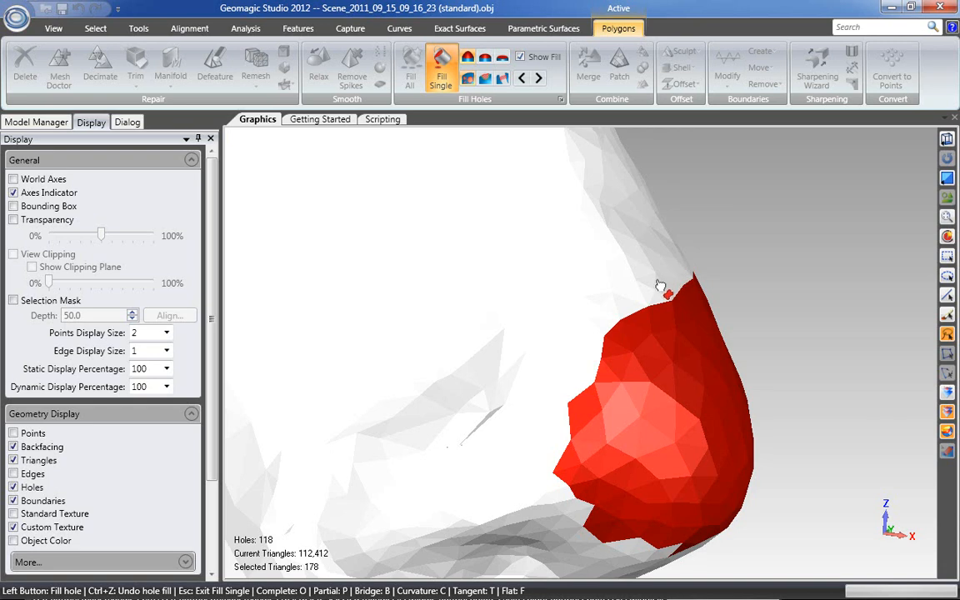
Show the mesh edges, redo the nose-tip fill with a curvature-matched patch, and exit Fill Single to review the whole face
left_click(19, 475)
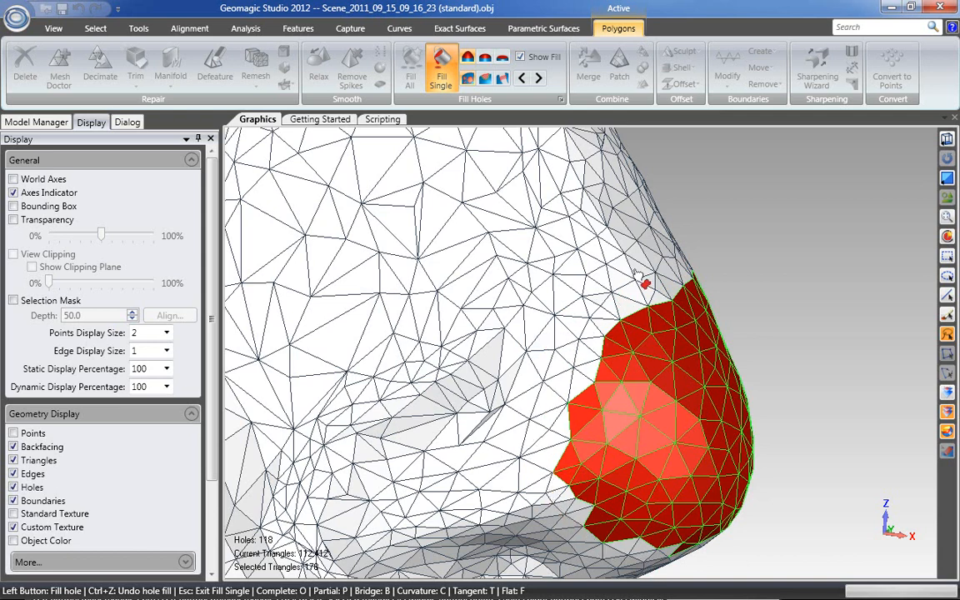
key("Delete")
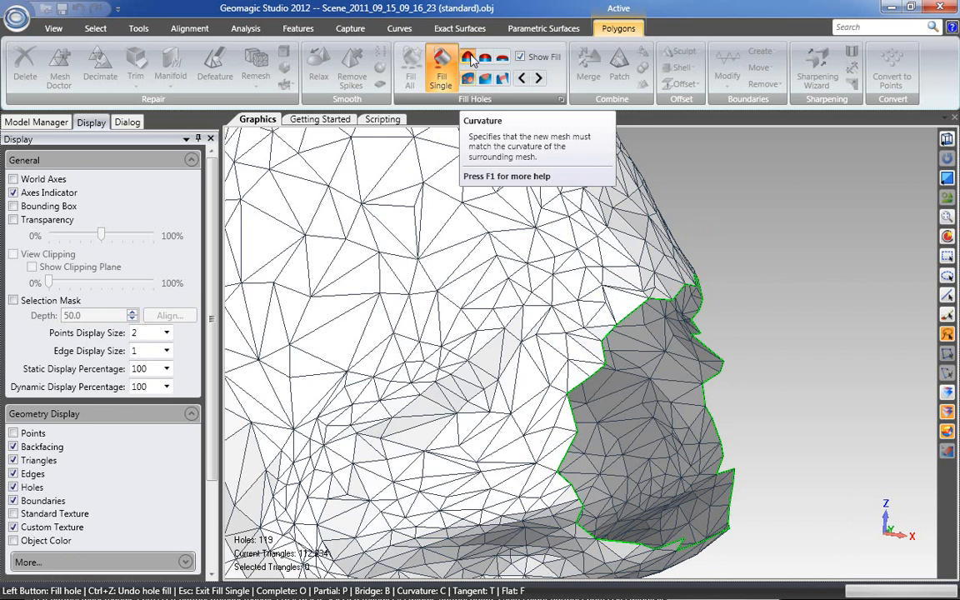
left_click(501, 57)
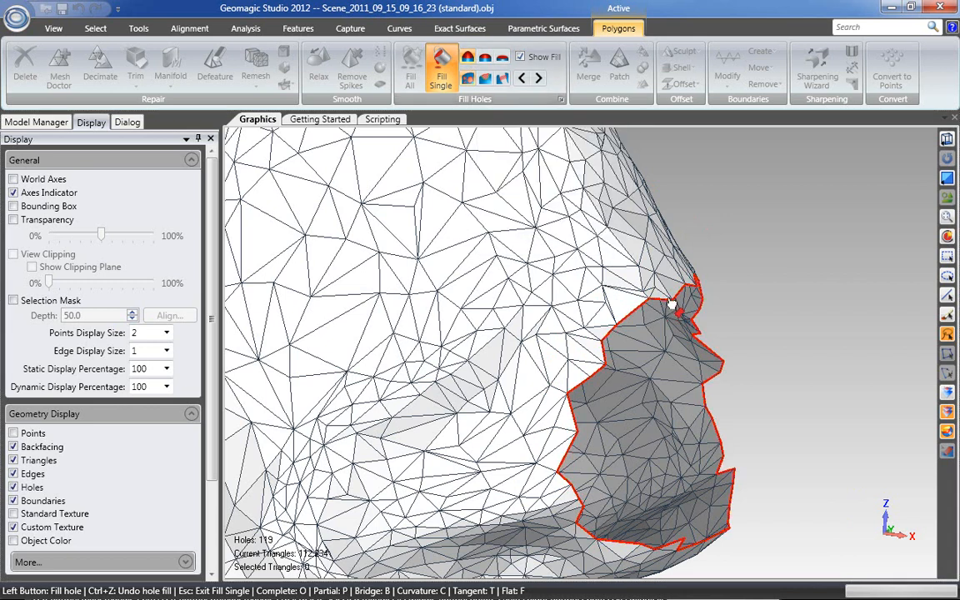
left_click(671, 307)
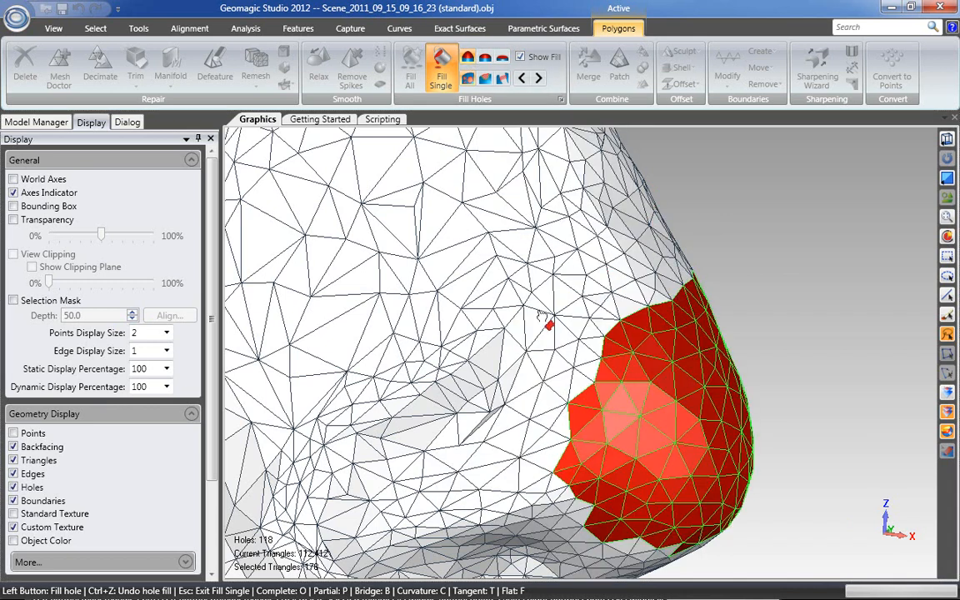
scroll(502, 408, "down", 5)
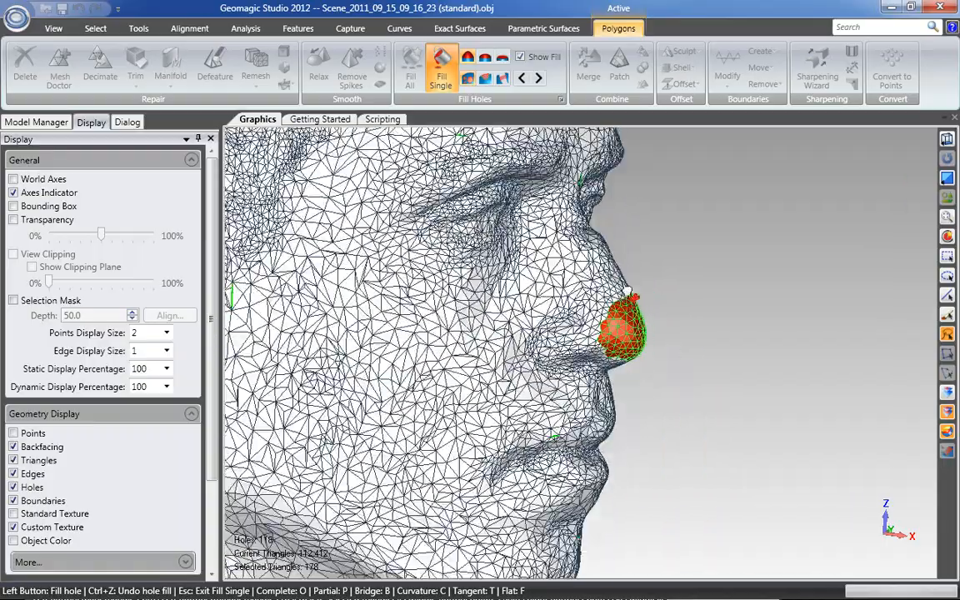
middle_click_drag(648, 233, 507, 167)
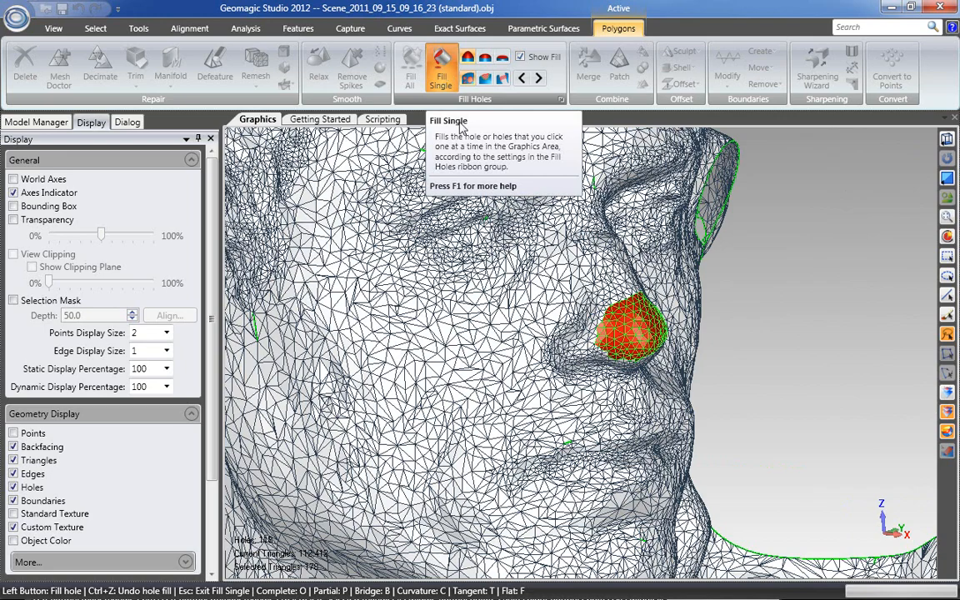
middle_click_drag(728, 349, 784, 366)
key("Escape")
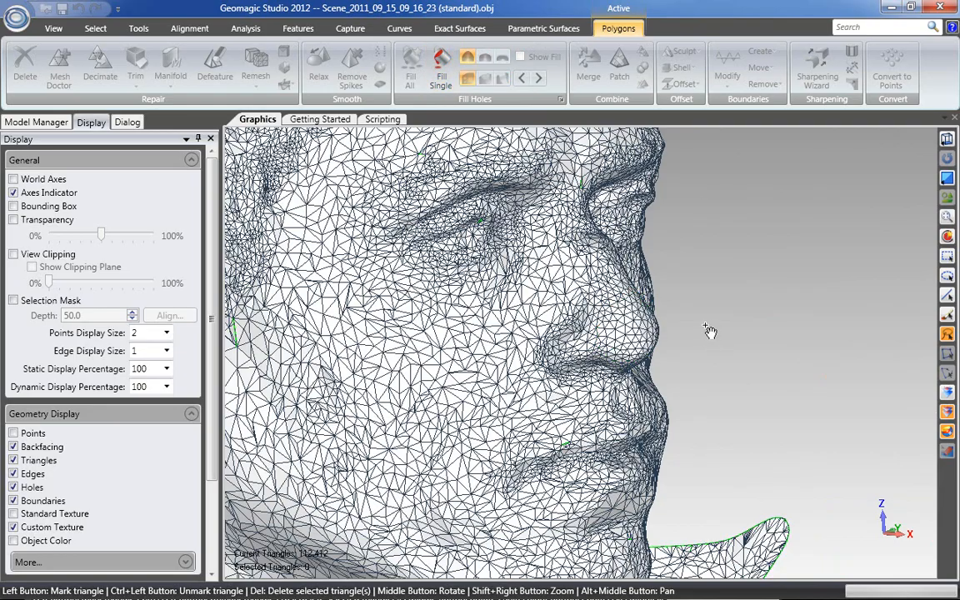
middle_click_drag(709, 335, 665, 360)
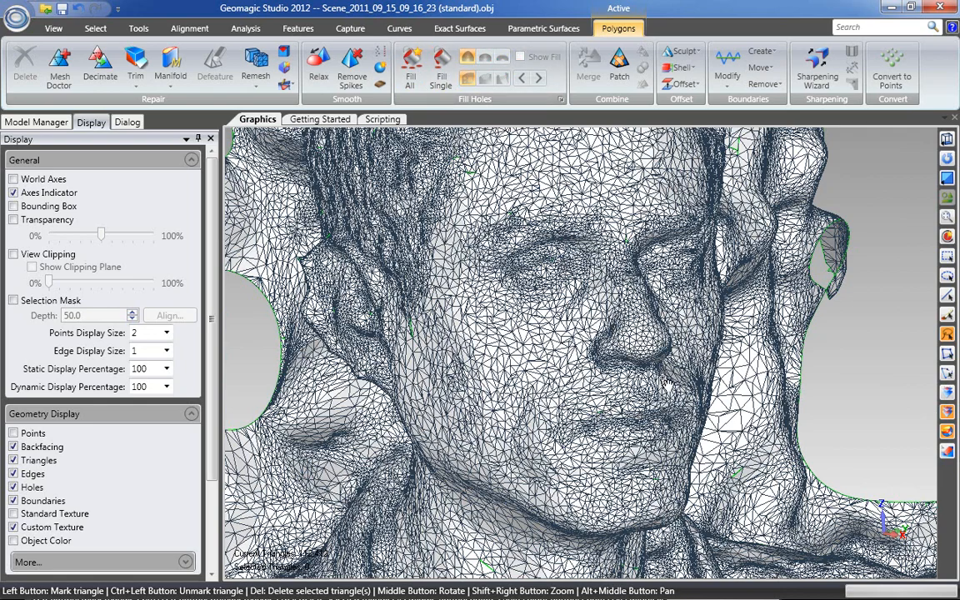
scroll(664, 382, "down", 5)
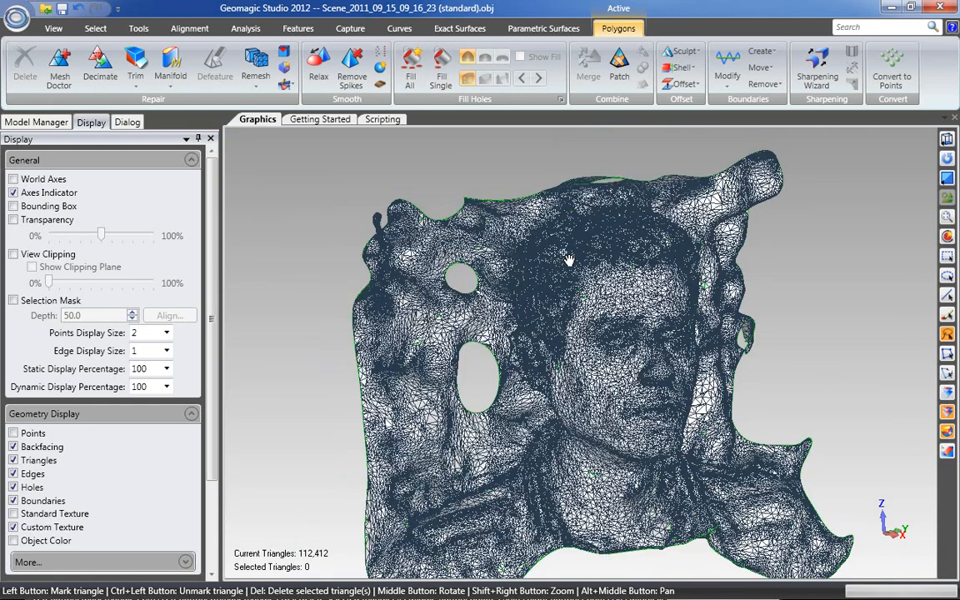
Hide the mesh edges and examine the small holes across the face and the larger ones in the background
scroll(549, 160, "up", 2)
scroll(553, 164, "down", 3)
middle_click_drag(611, 321, 650, 360)
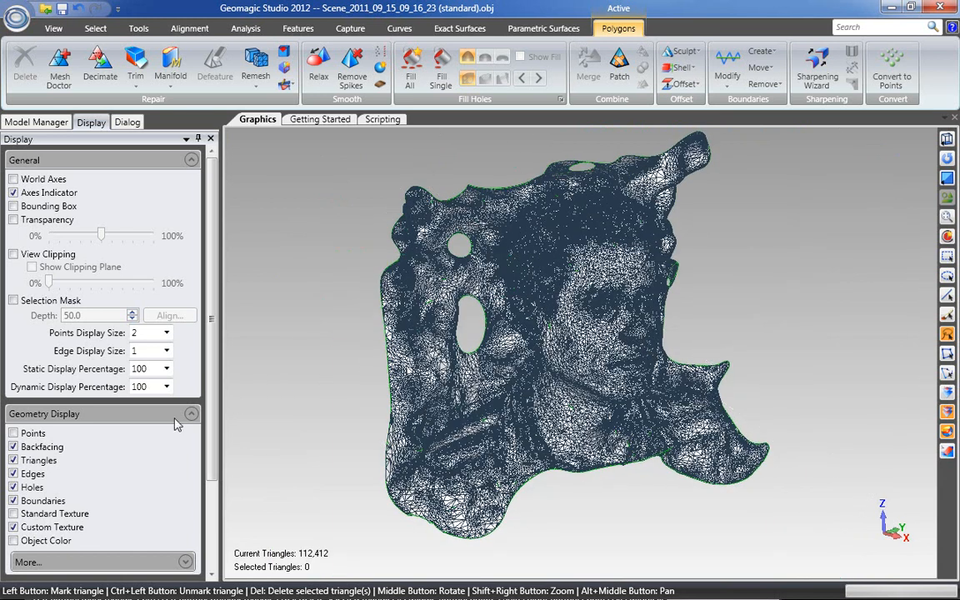
left_click(20, 474)
middle_click_drag(677, 457, 533, 325)
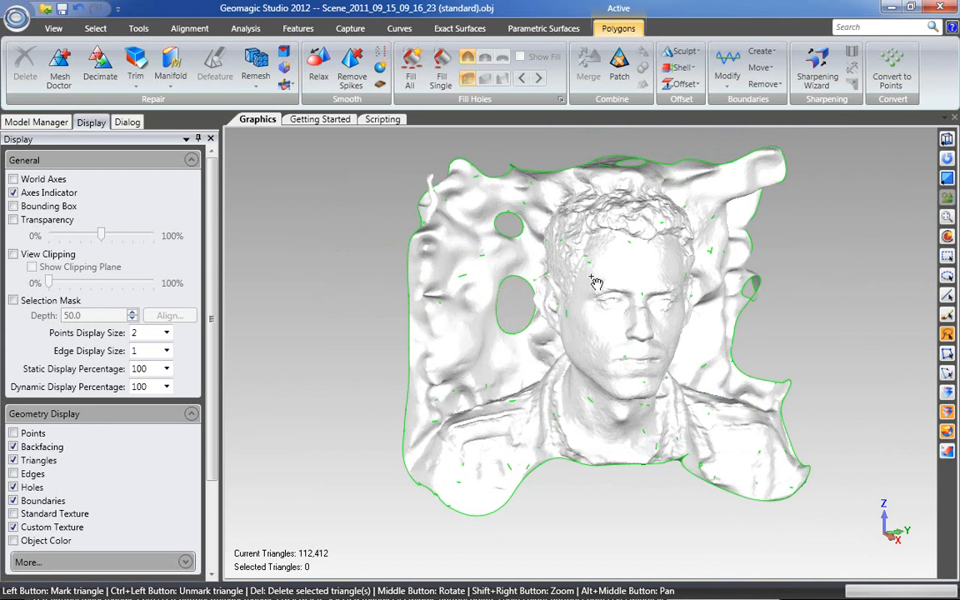
scroll(638, 295, "up", 10)
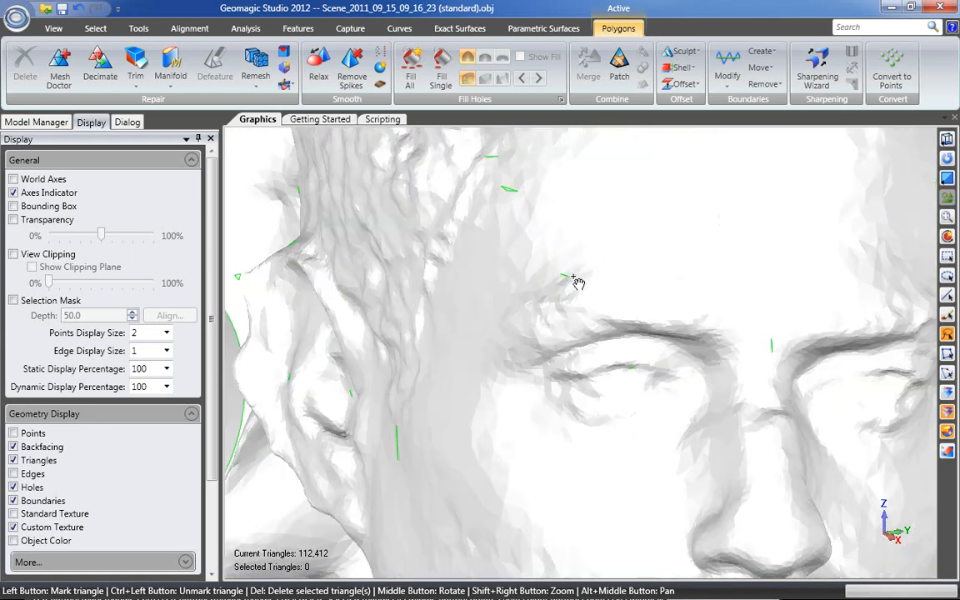
scroll(681, 328, "down", 10)
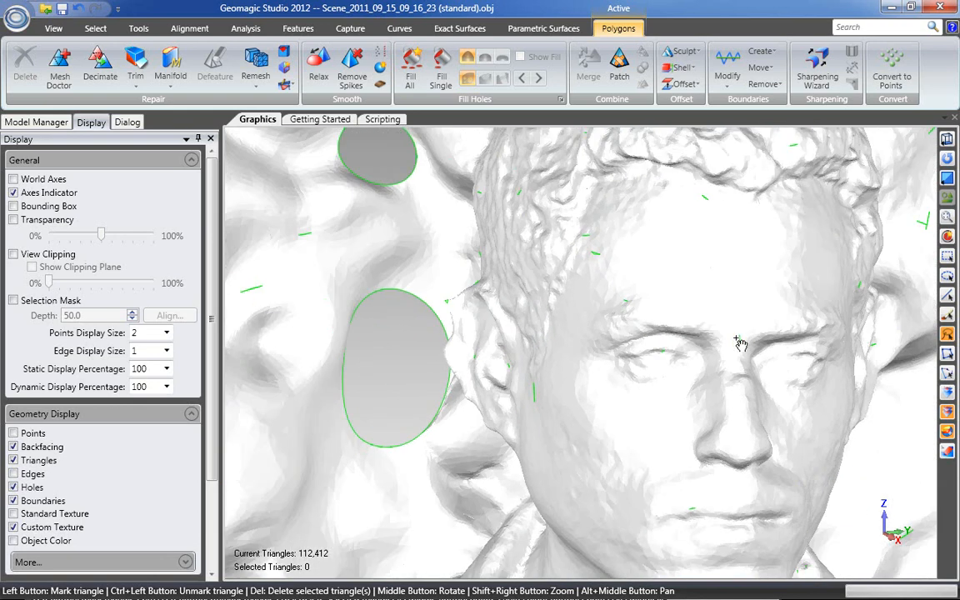
scroll(588, 367, "down", 5)
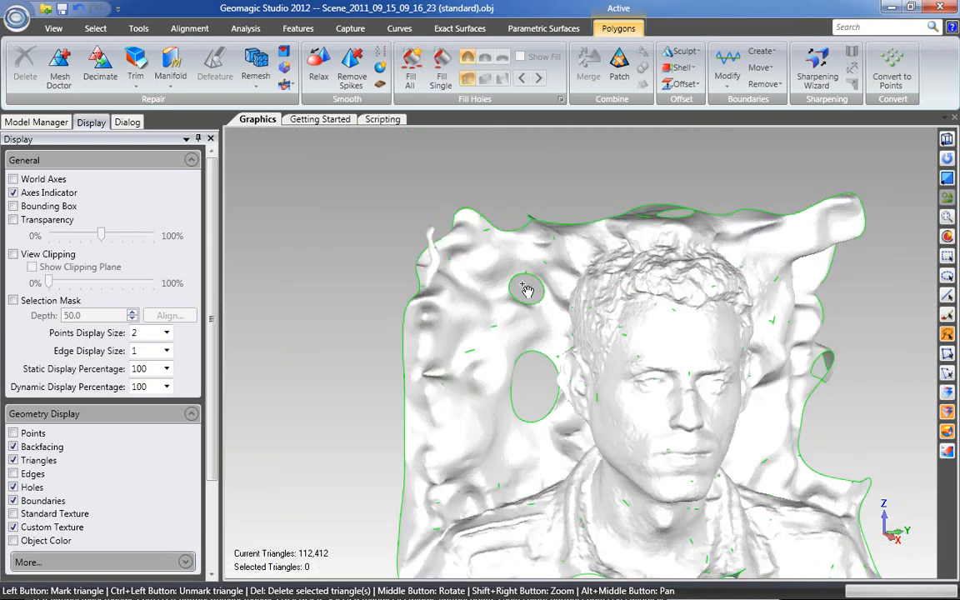
scroll(539, 153, "down", 3)
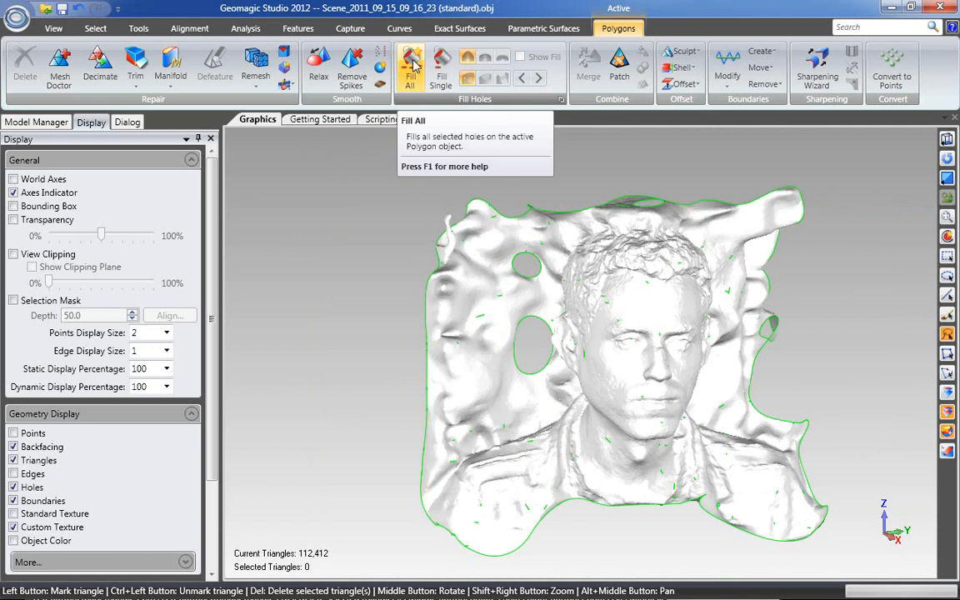
Start Fill All on the head mesh and inspect from several angles which holes are selected for filling
left_click(411, 67)
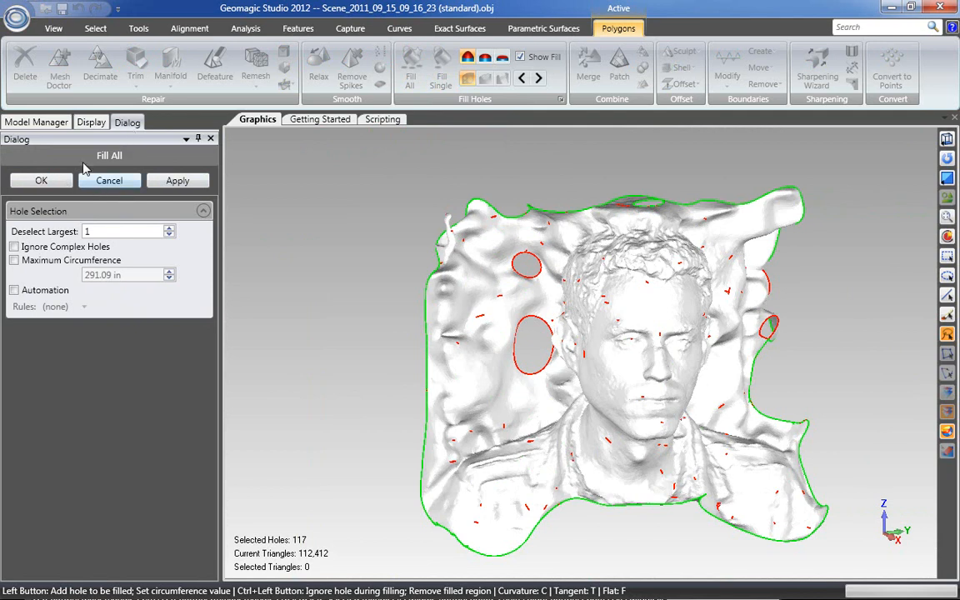
middle_click_drag(328, 385, 425, 437)
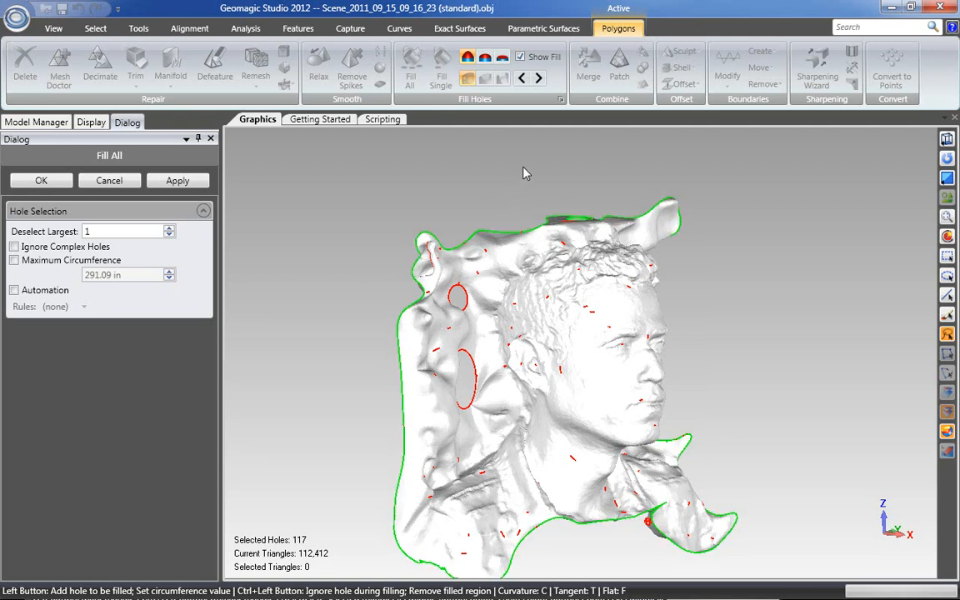
scroll(524, 166, "down", 1)
scroll(554, 425, "up", 1)
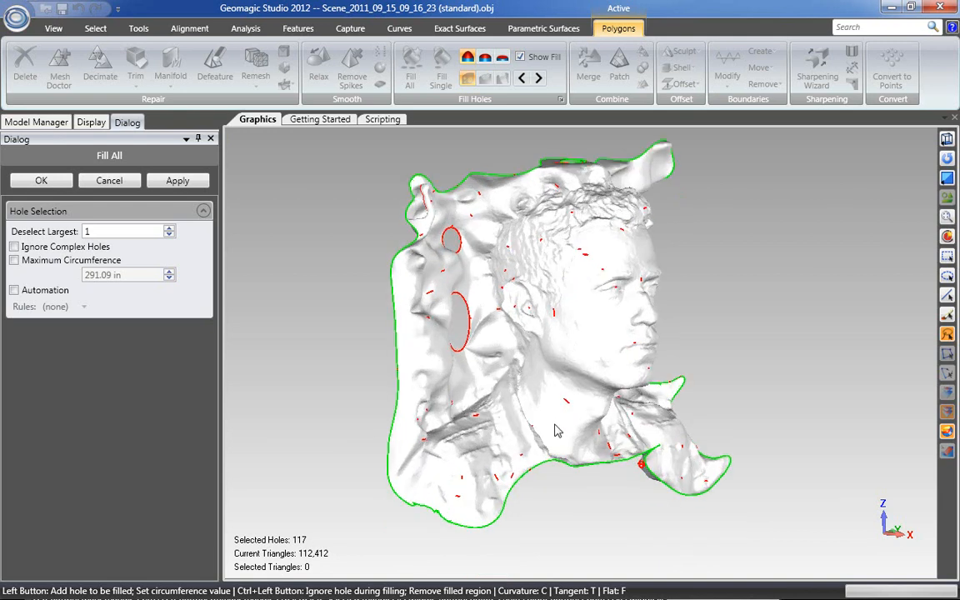
middle_click_drag(375, 270, 387, 300)
middle_click_drag(596, 346, 471, 179)
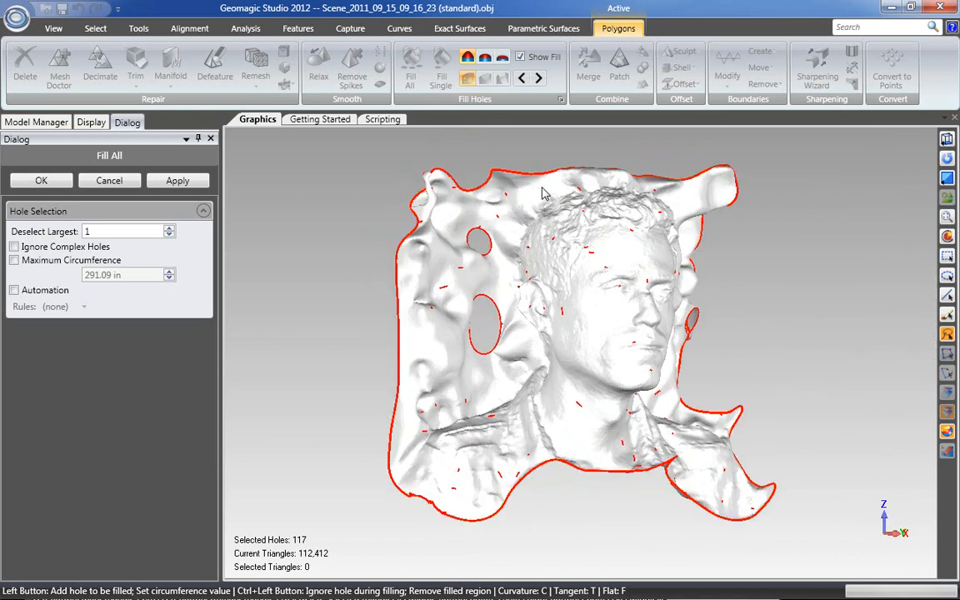
middle_click_drag(546, 155, 506, 196)
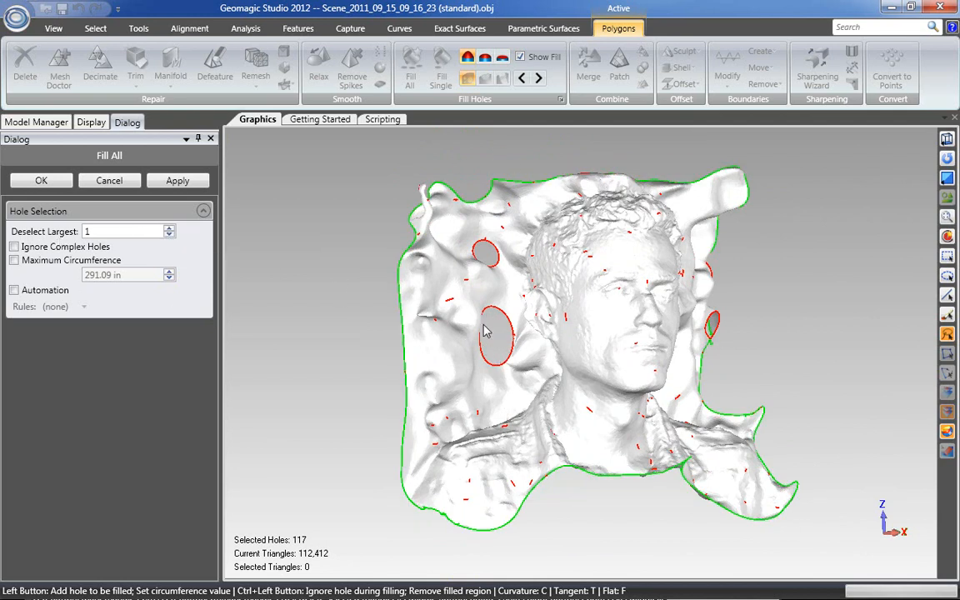
Try excluding the 4 largest boundaries from the hole selection and set Deselect Largest back to 1
left_click(169, 230)
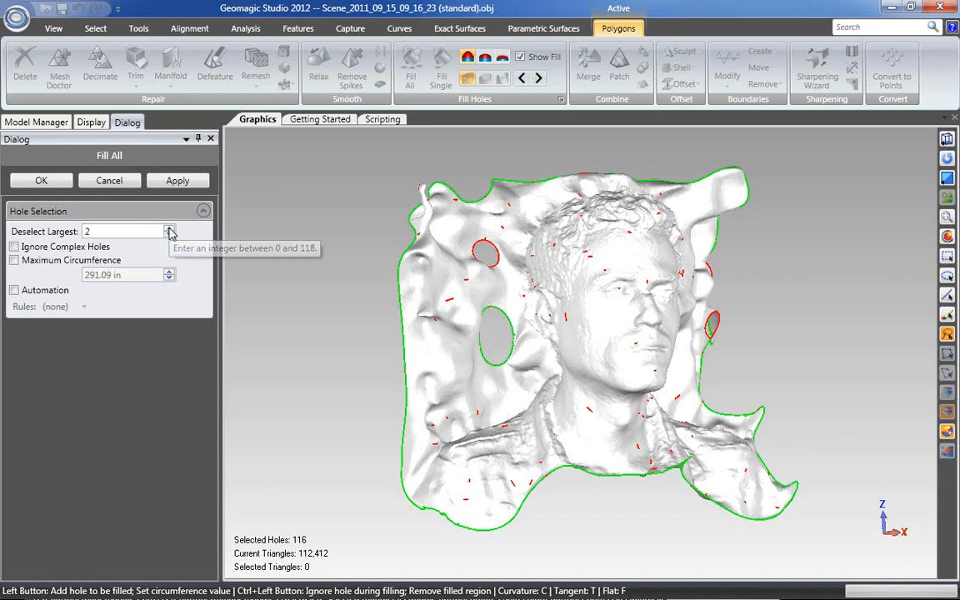
left_click(169, 230)
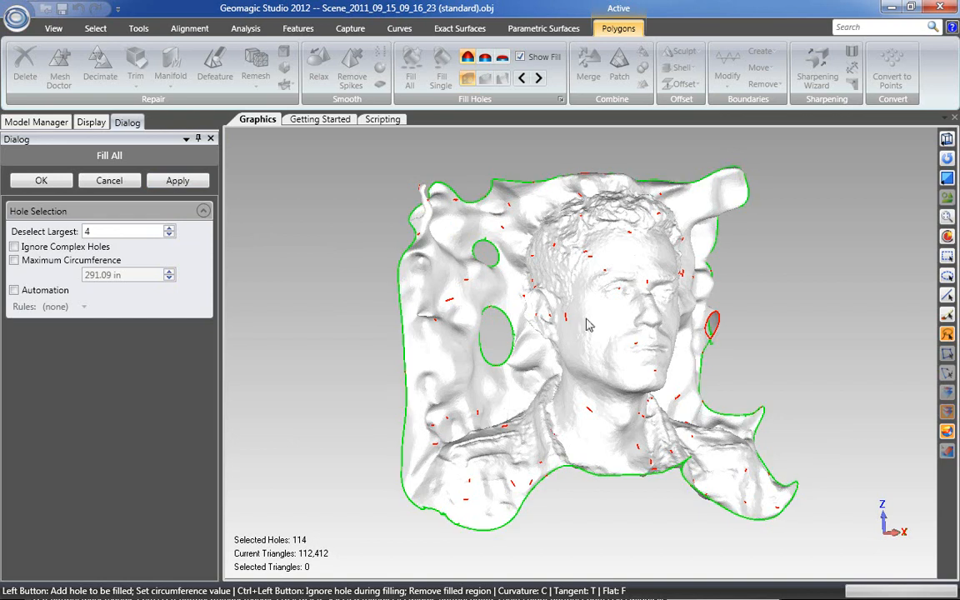
left_click(169, 235)
left_click(169, 235)
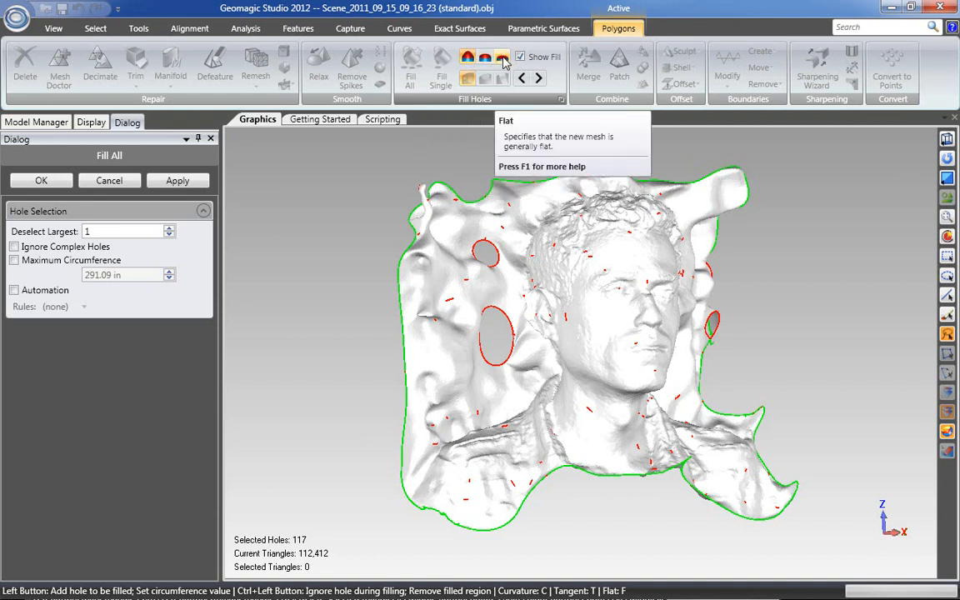
Fill all selected holes with the Flat option and examine the patches on the two large holes near the background's edge
middle_click_drag(666, 360, 717, 327)
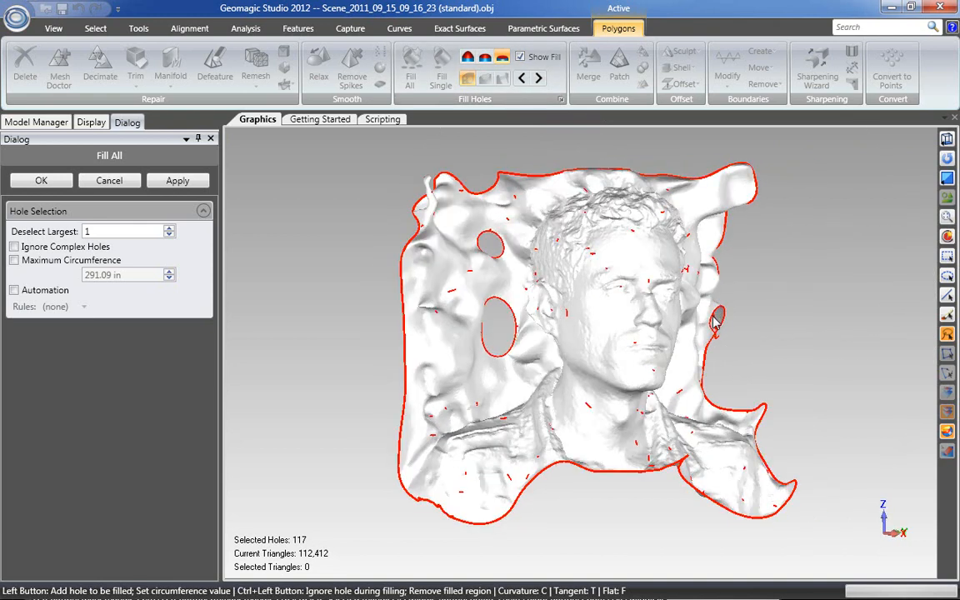
scroll(713, 317, "down", 4)
scroll(713, 317, "up", 12)
middle_click_drag(667, 295, 611, 386, "alt")
middle_click_drag(712, 415, 439, 326)
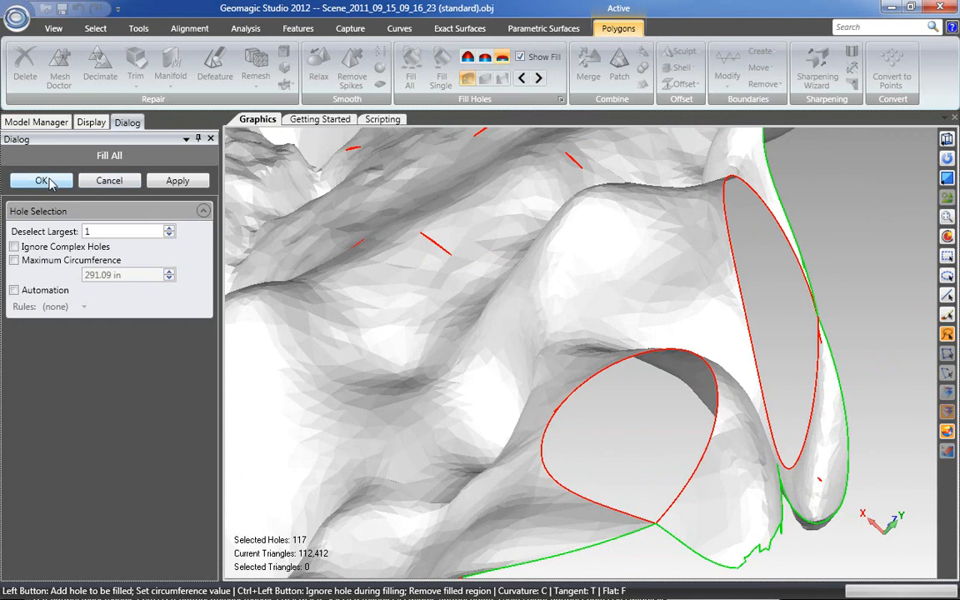
left_click(178, 182)
middle_click_drag(273, 230, 798, 508)
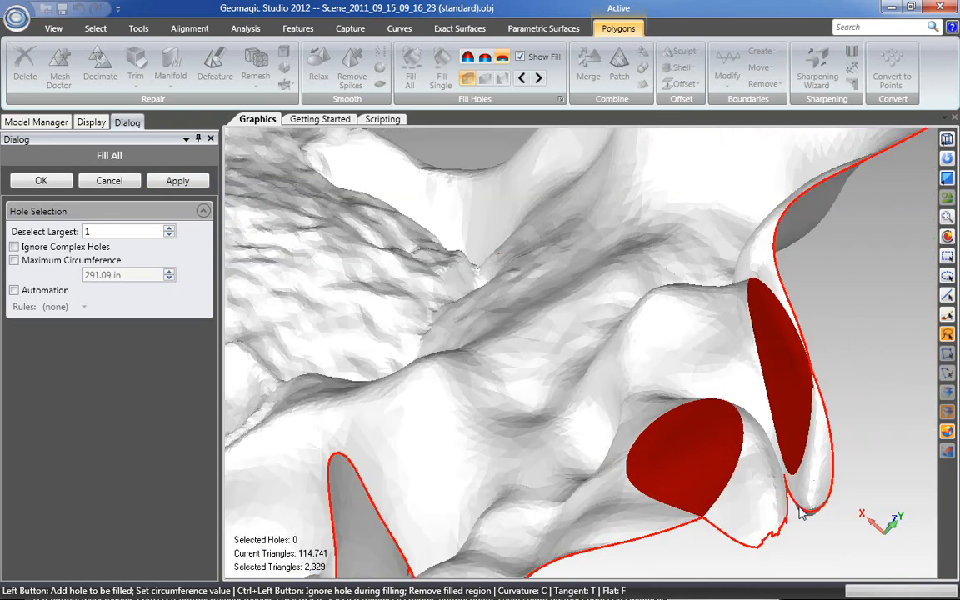
scroll(802, 511, "down", 3)
scroll(772, 510, "up", 6)
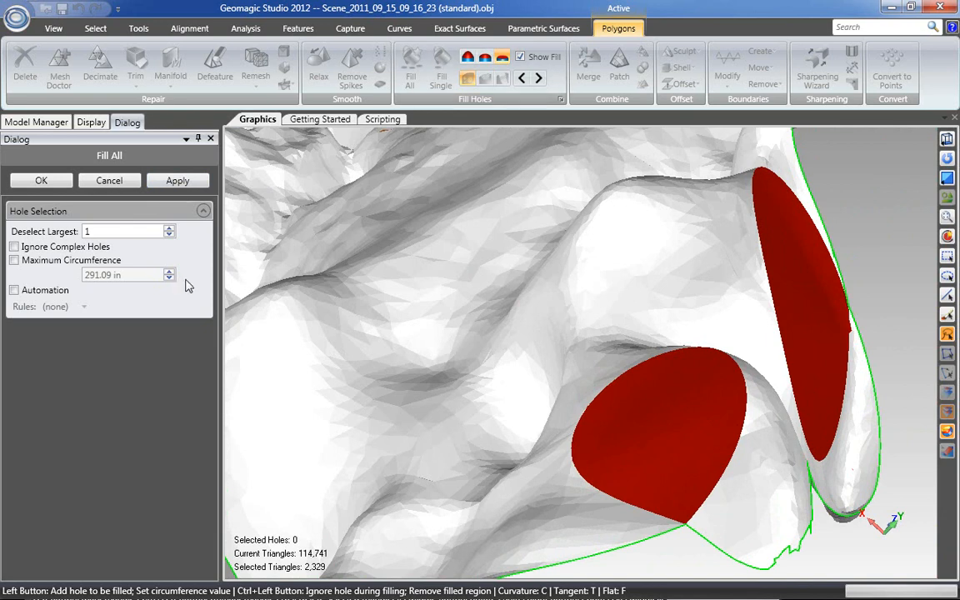
Undo the flat fill, fill all selected holes with the Tangent option, and examine the new patches up close
key("ctrl+z")
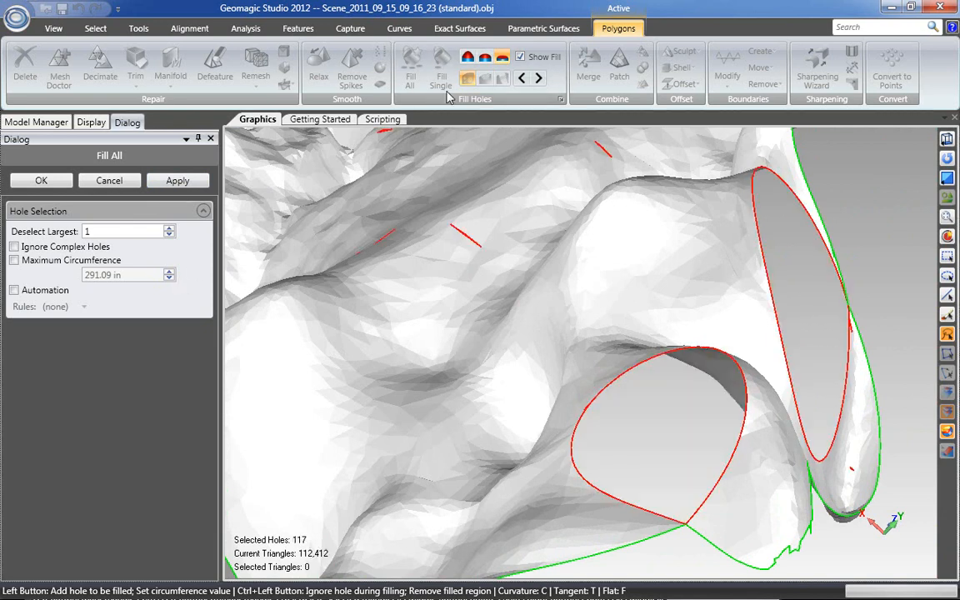
left_click(485, 60)
left_click(177, 180)
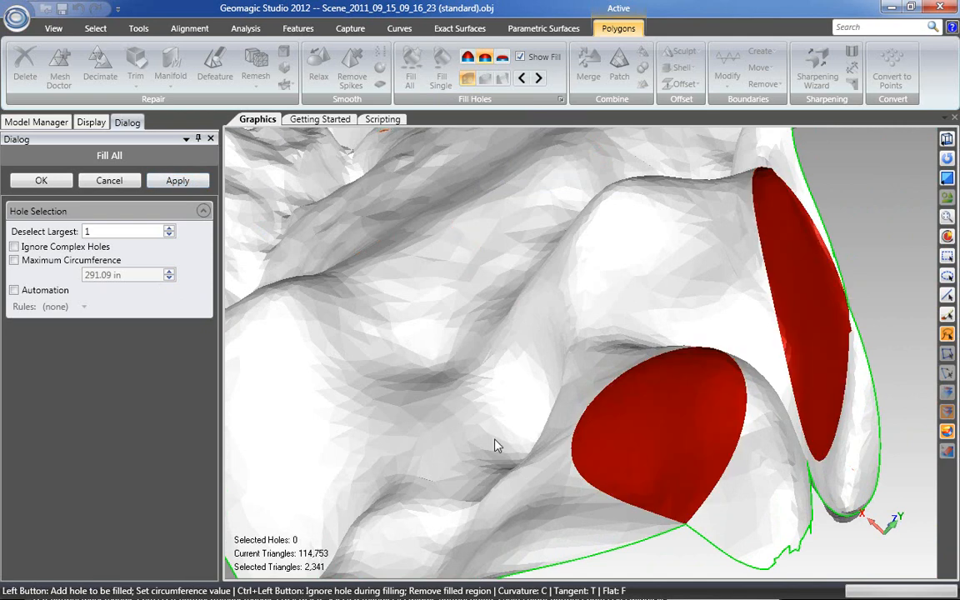
middle_click_drag(639, 497, 781, 385)
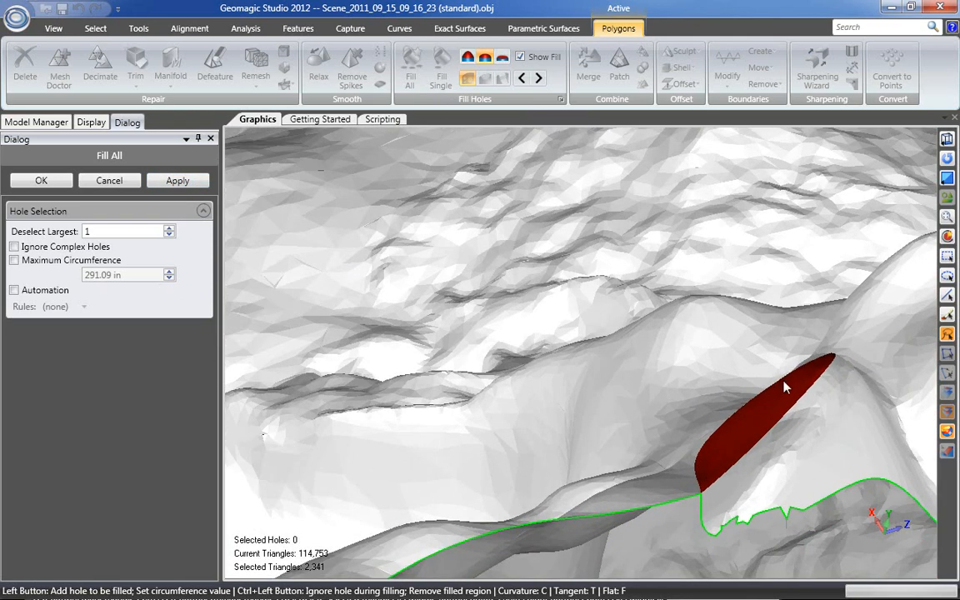
scroll(792, 386, "up", 3)
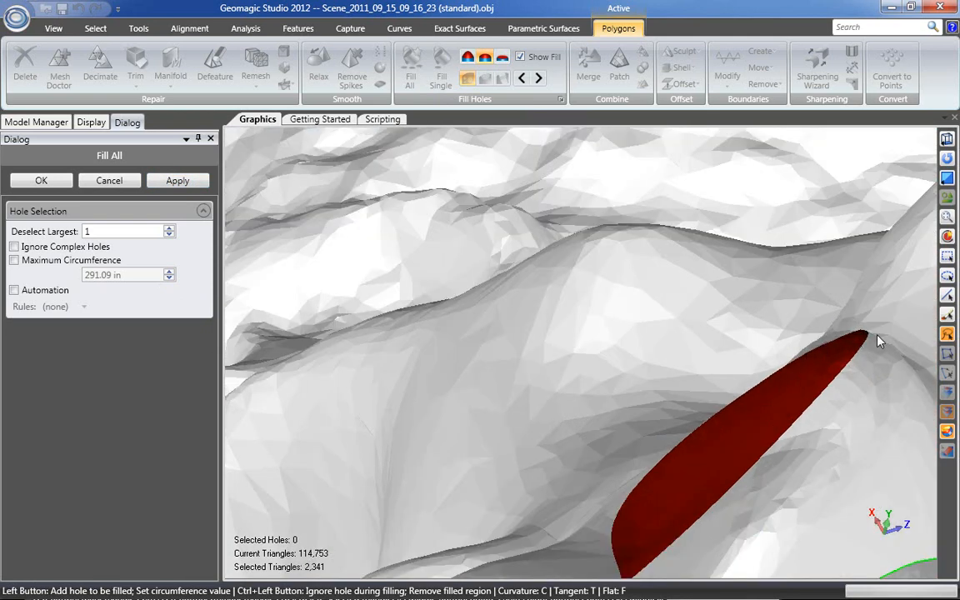
middle_click_drag(584, 455, 660, 472)
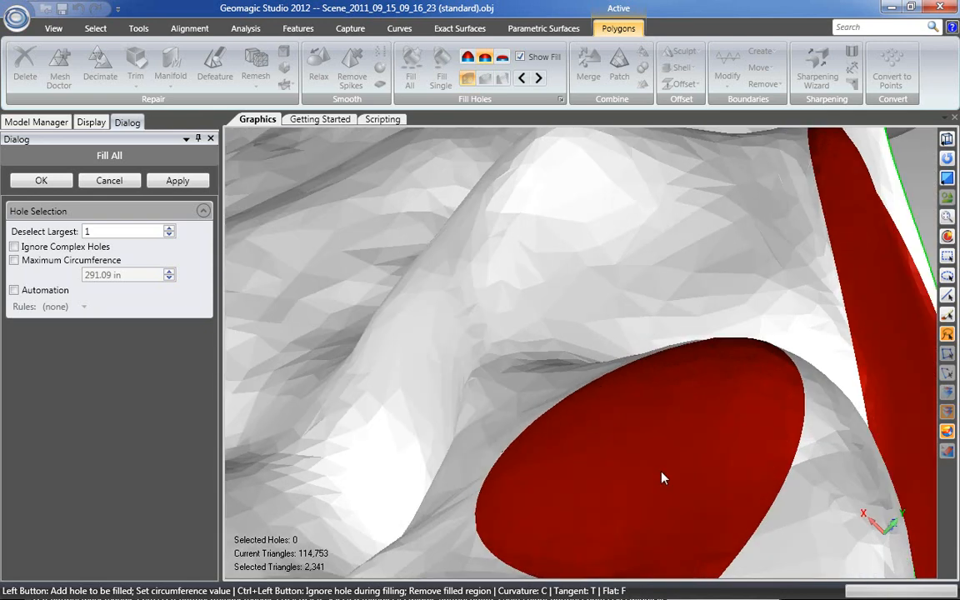
Undo the tangent fill, fill all selected holes with the Curvature option, and examine the patches around the whole head
key("ctrl+z")
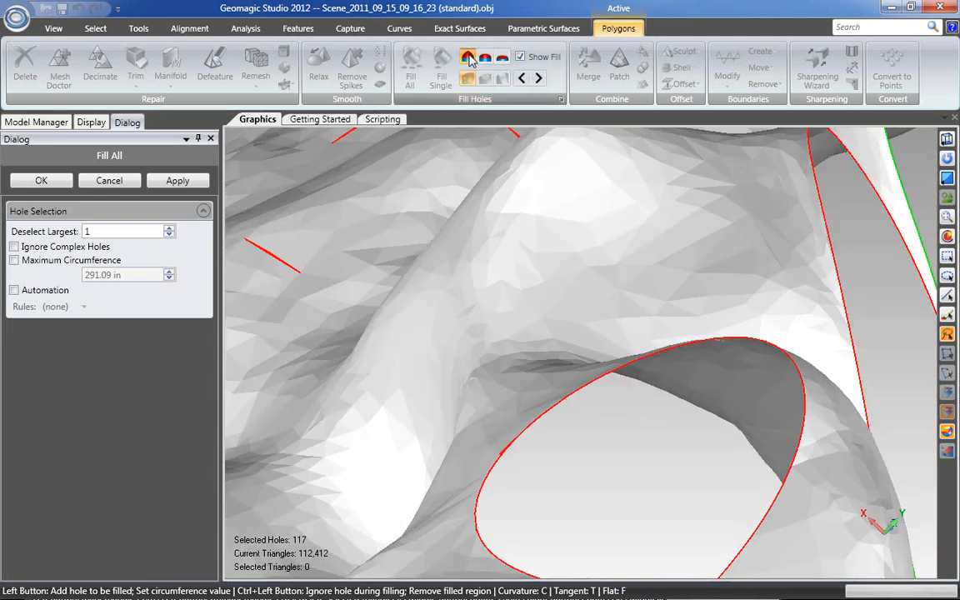
left_click(178, 180)
middle_click_drag(753, 404, 817, 450)
scroll(817, 443, "down", 5)
middle_click_drag(627, 395, 814, 457)
scroll(814, 457, "down", 4)
middle_click_drag(754, 425, 625, 271)
scroll(608, 254, "down", 3)
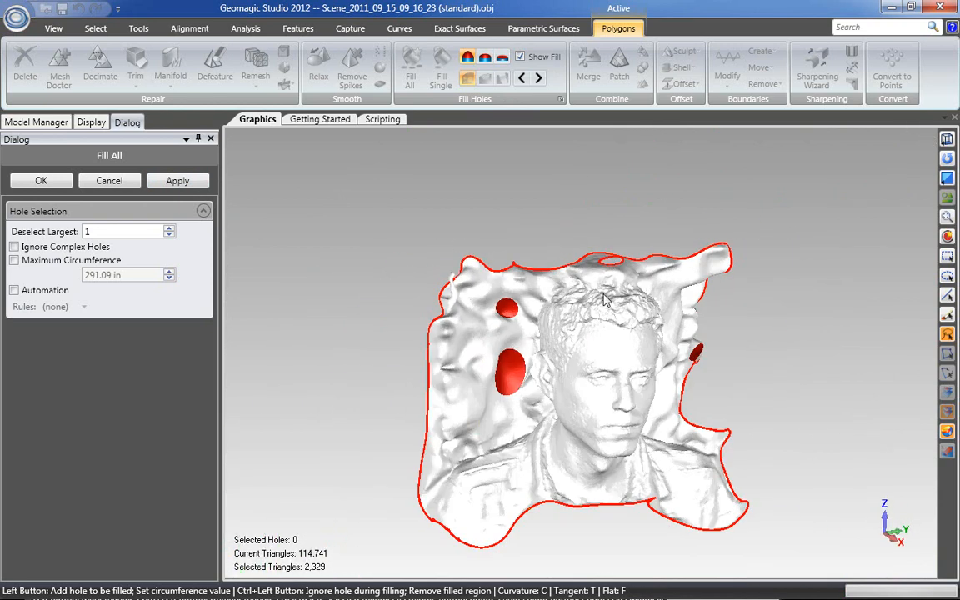
scroll(597, 480, "up", 3)
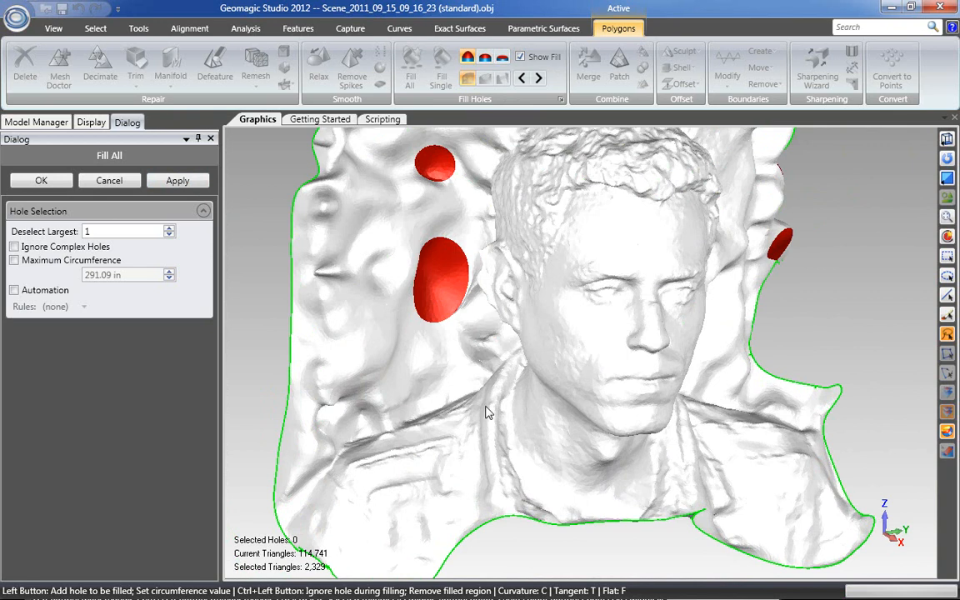
Undo the curvature fill, reapply it to all selected holes, and accept Fill All to review the closed mesh
key("ctrl+z")
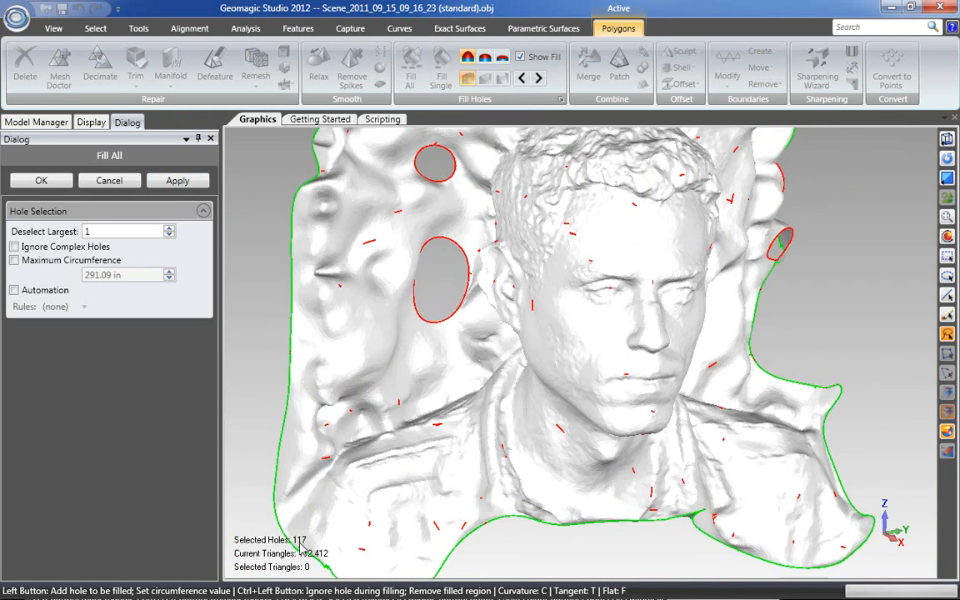
left_click(183, 180)
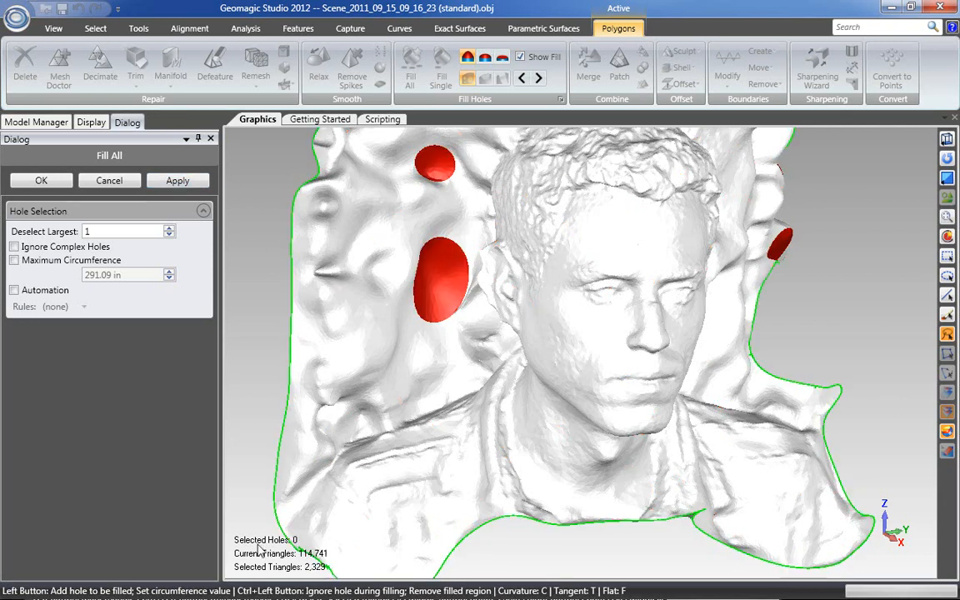
scroll(325, 537, "down", 3)
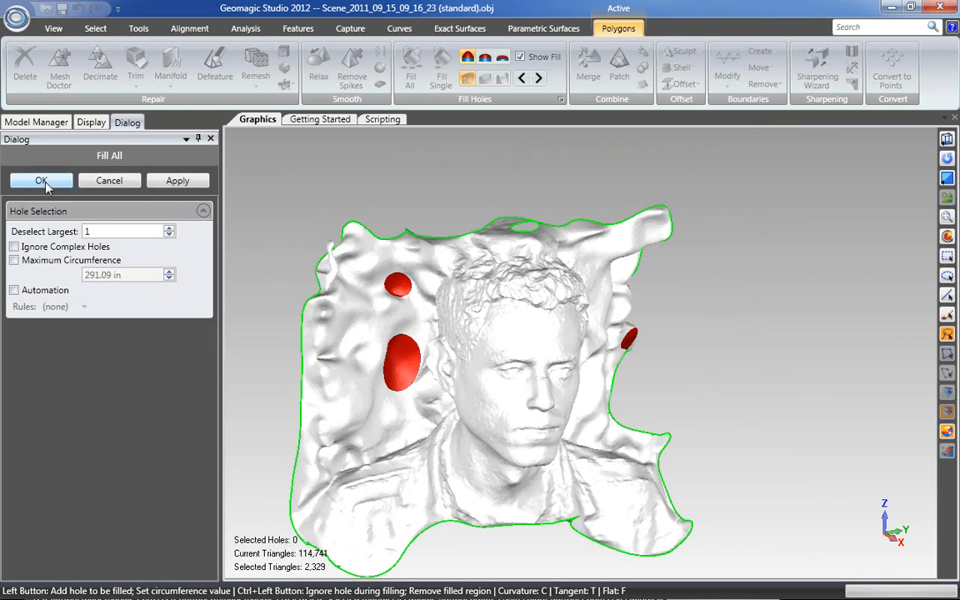
left_click(41, 180)
middle_click_drag(548, 350, 593, 396)
scroll(693, 308, "down", 3)
scroll(724, 318, "up", 4)
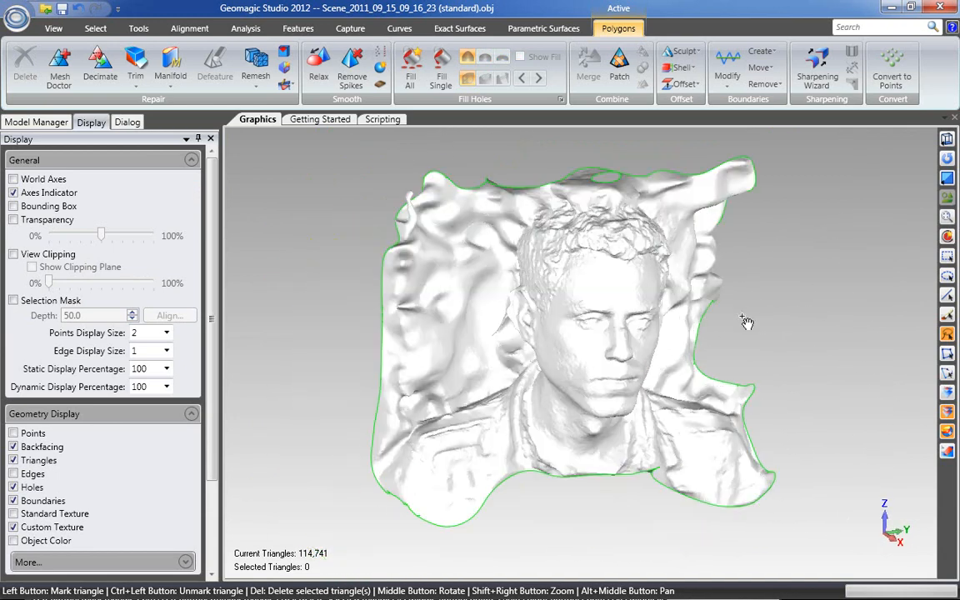